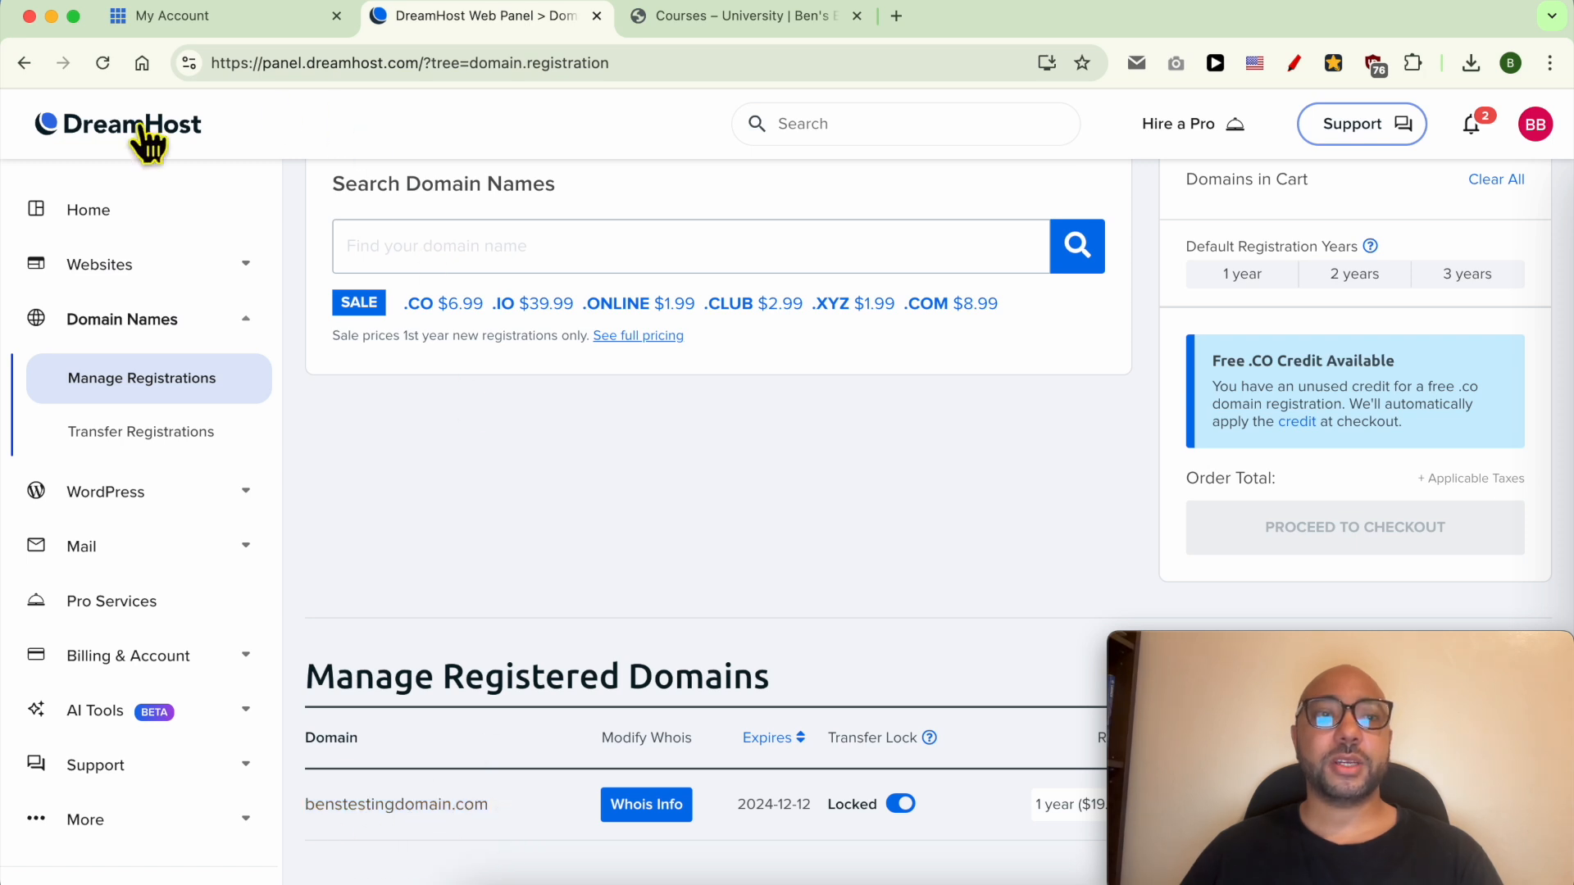
From the hosting account home, open the Websites list and the settings for benstestingdomain.com.
click(239, 16)
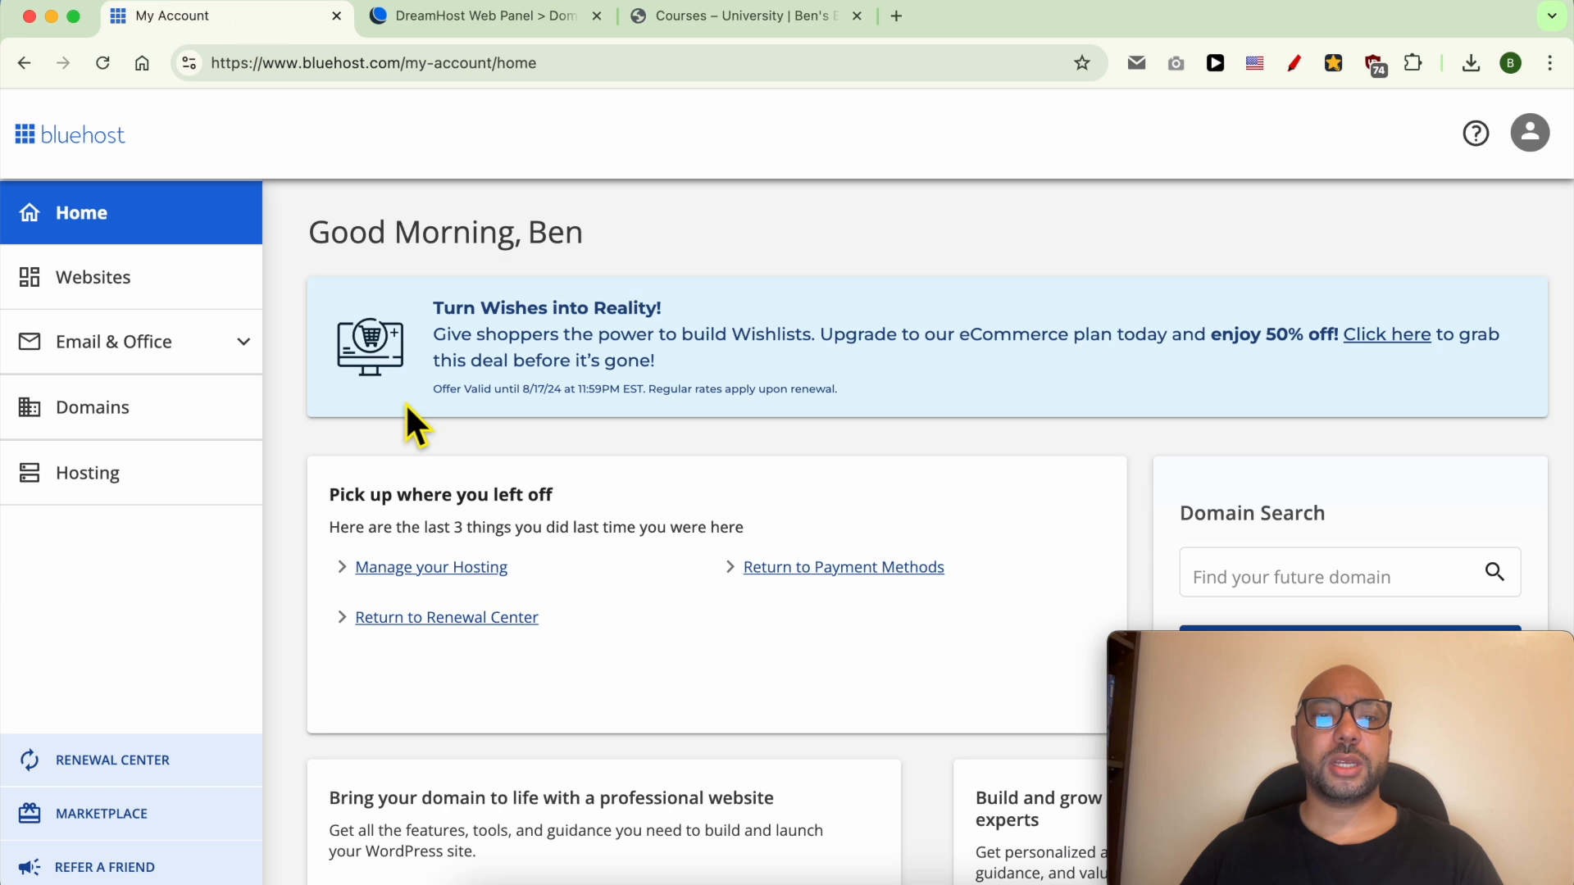
click(118, 279)
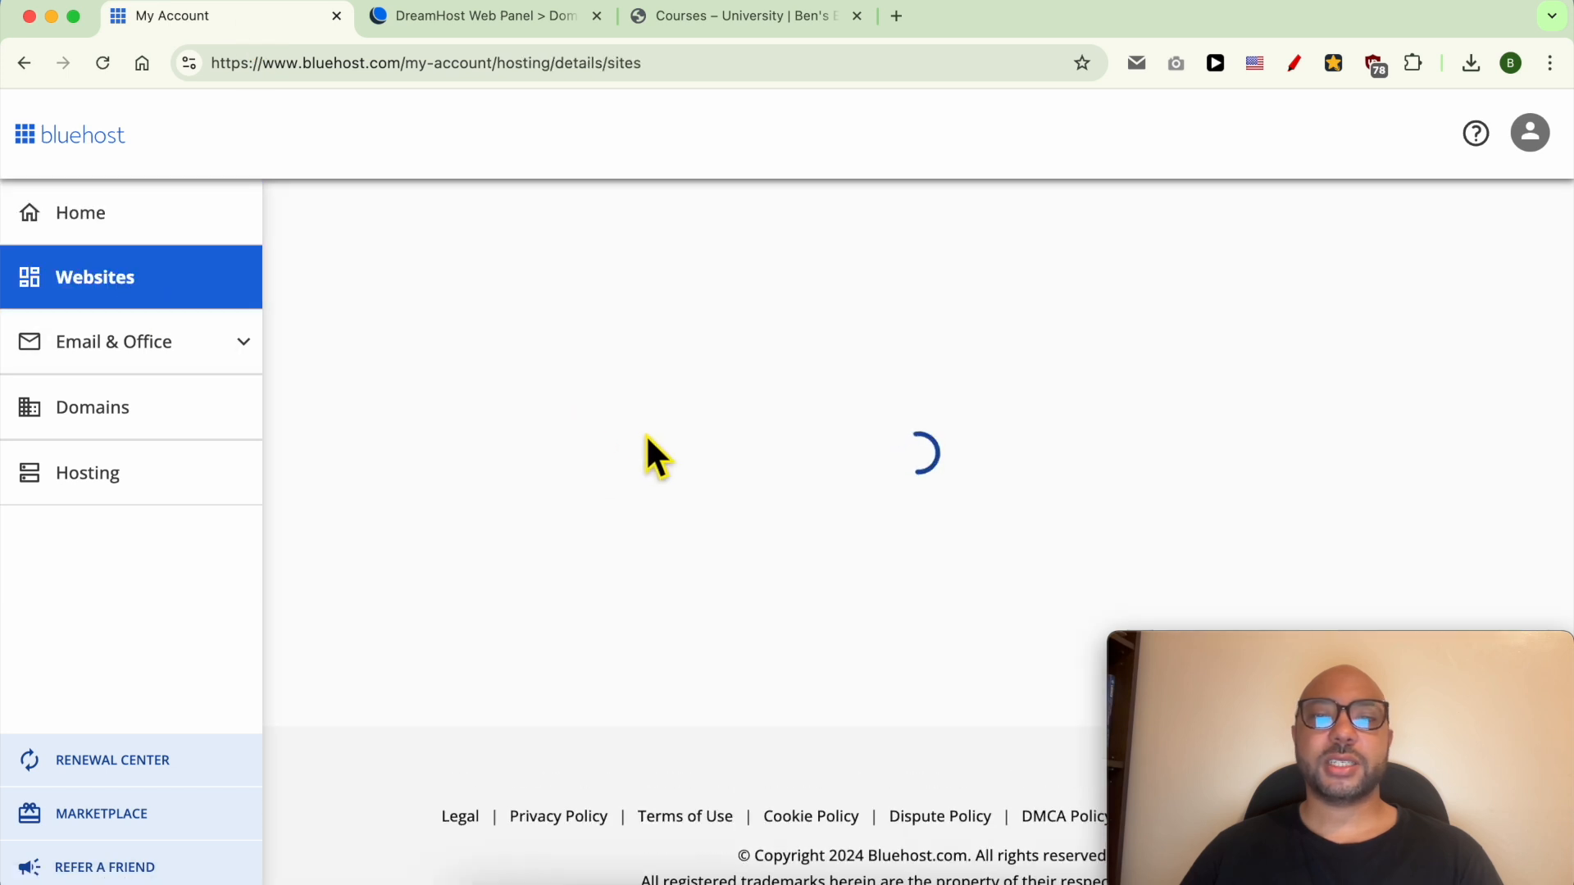
scroll(639, 467, down, 5)
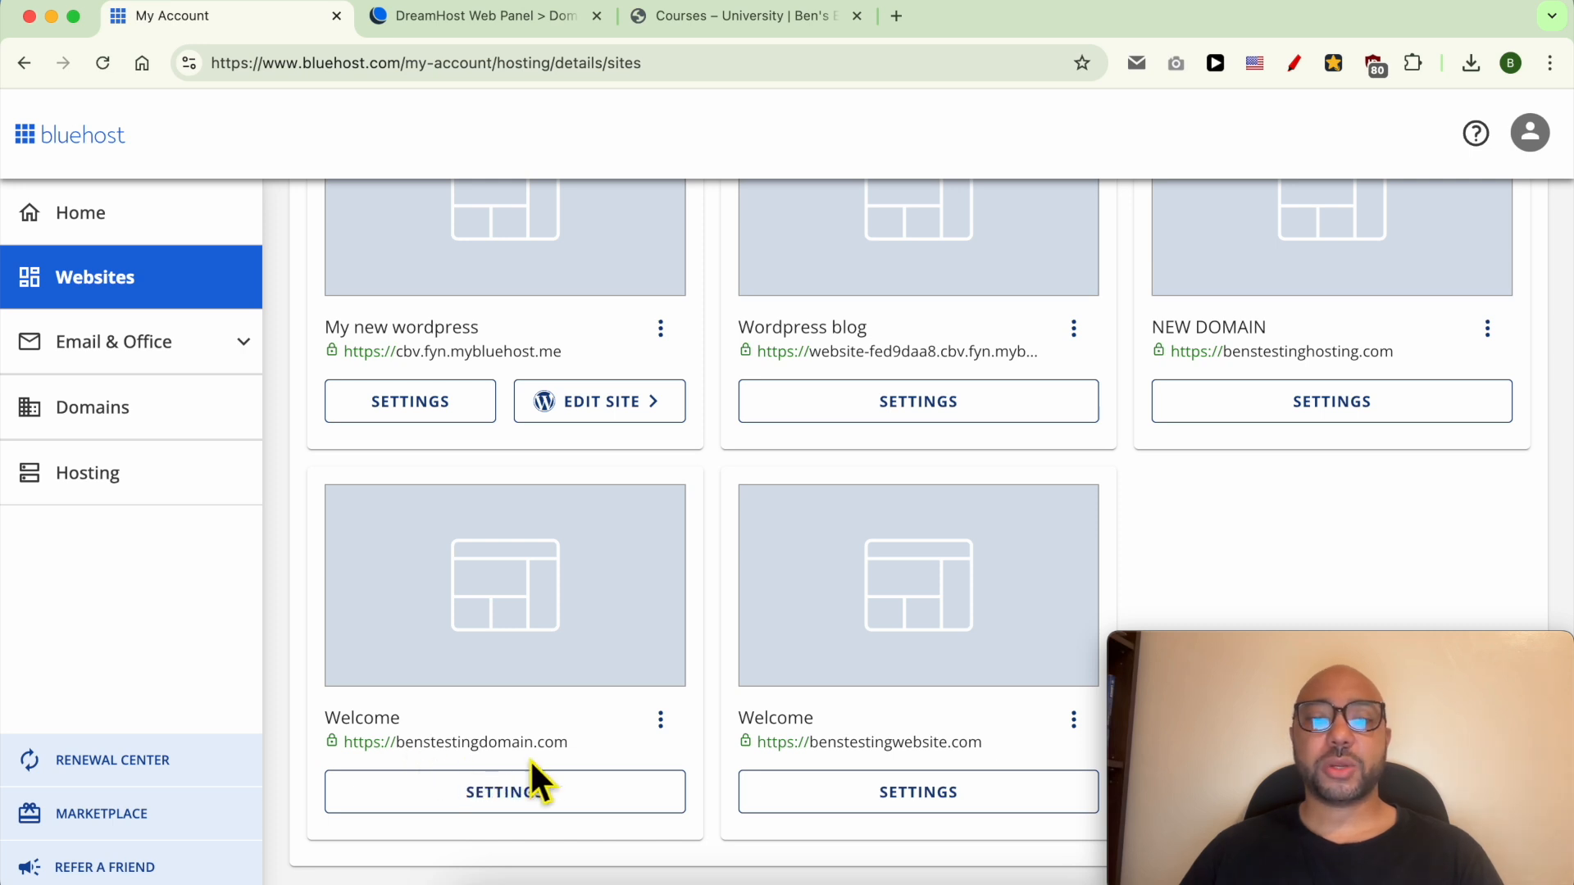
click(509, 800)
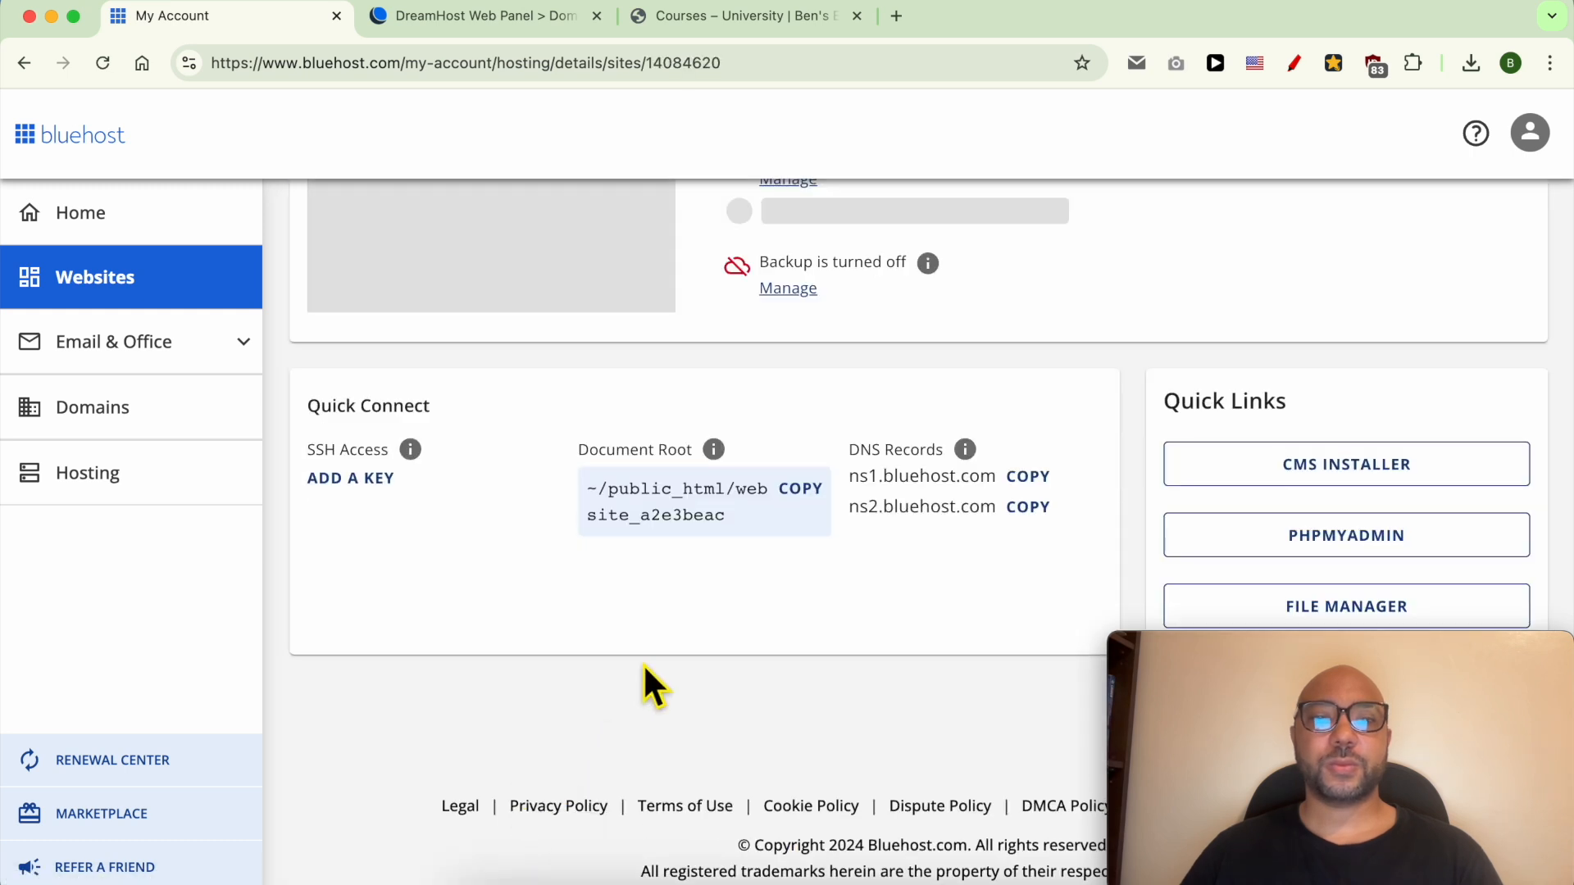
On the site's Advanced tab, highlight the cPanel card and launch cPanel via Manage.
scroll(868, 577, up, 5)
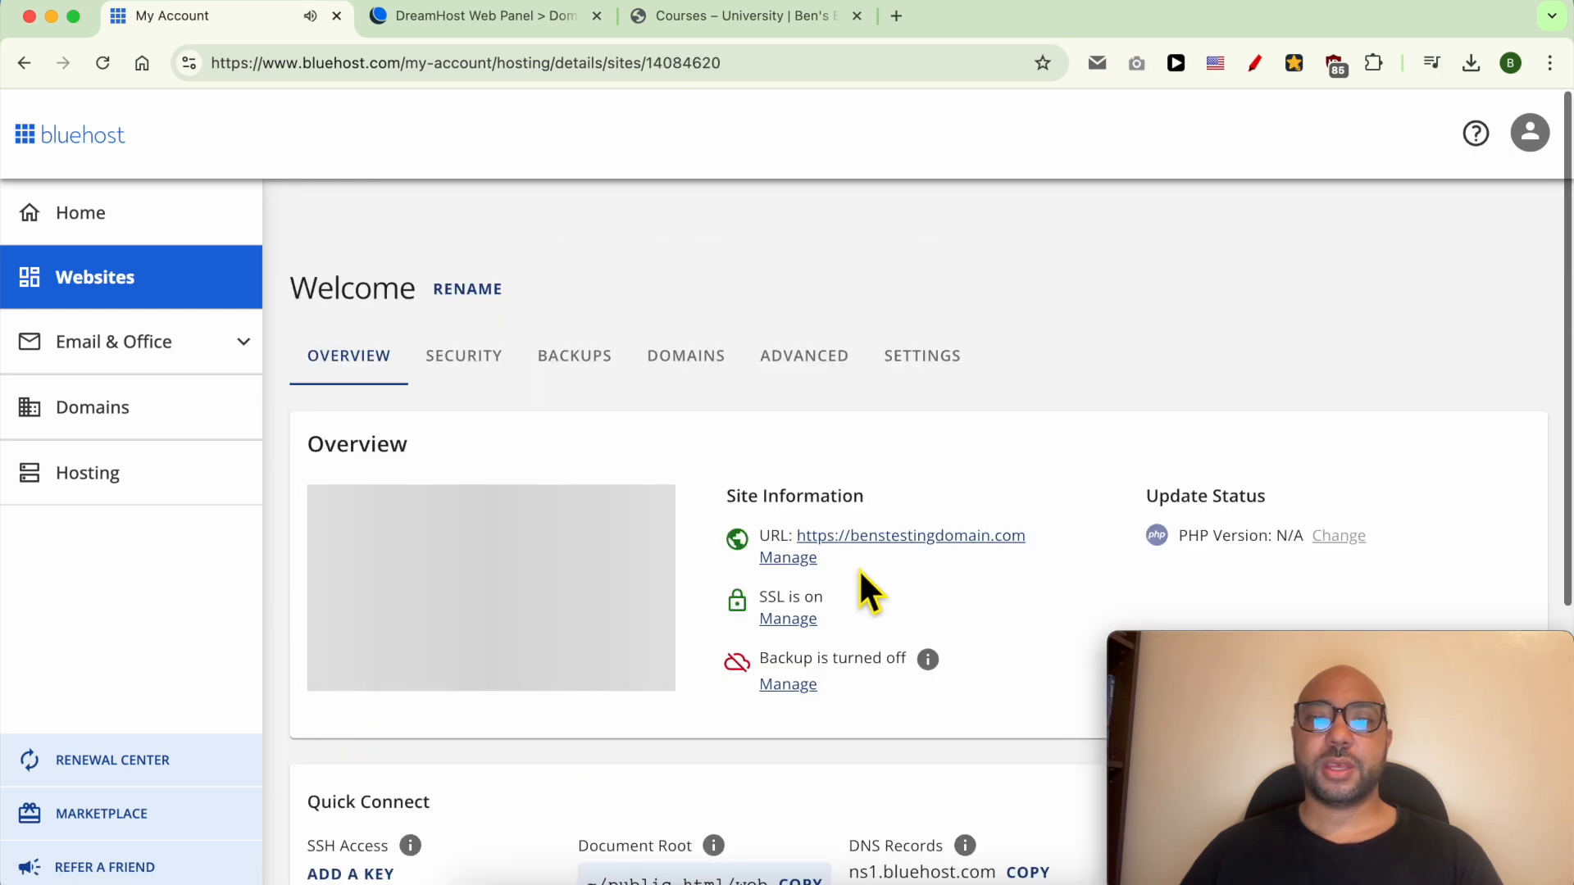
click(803, 358)
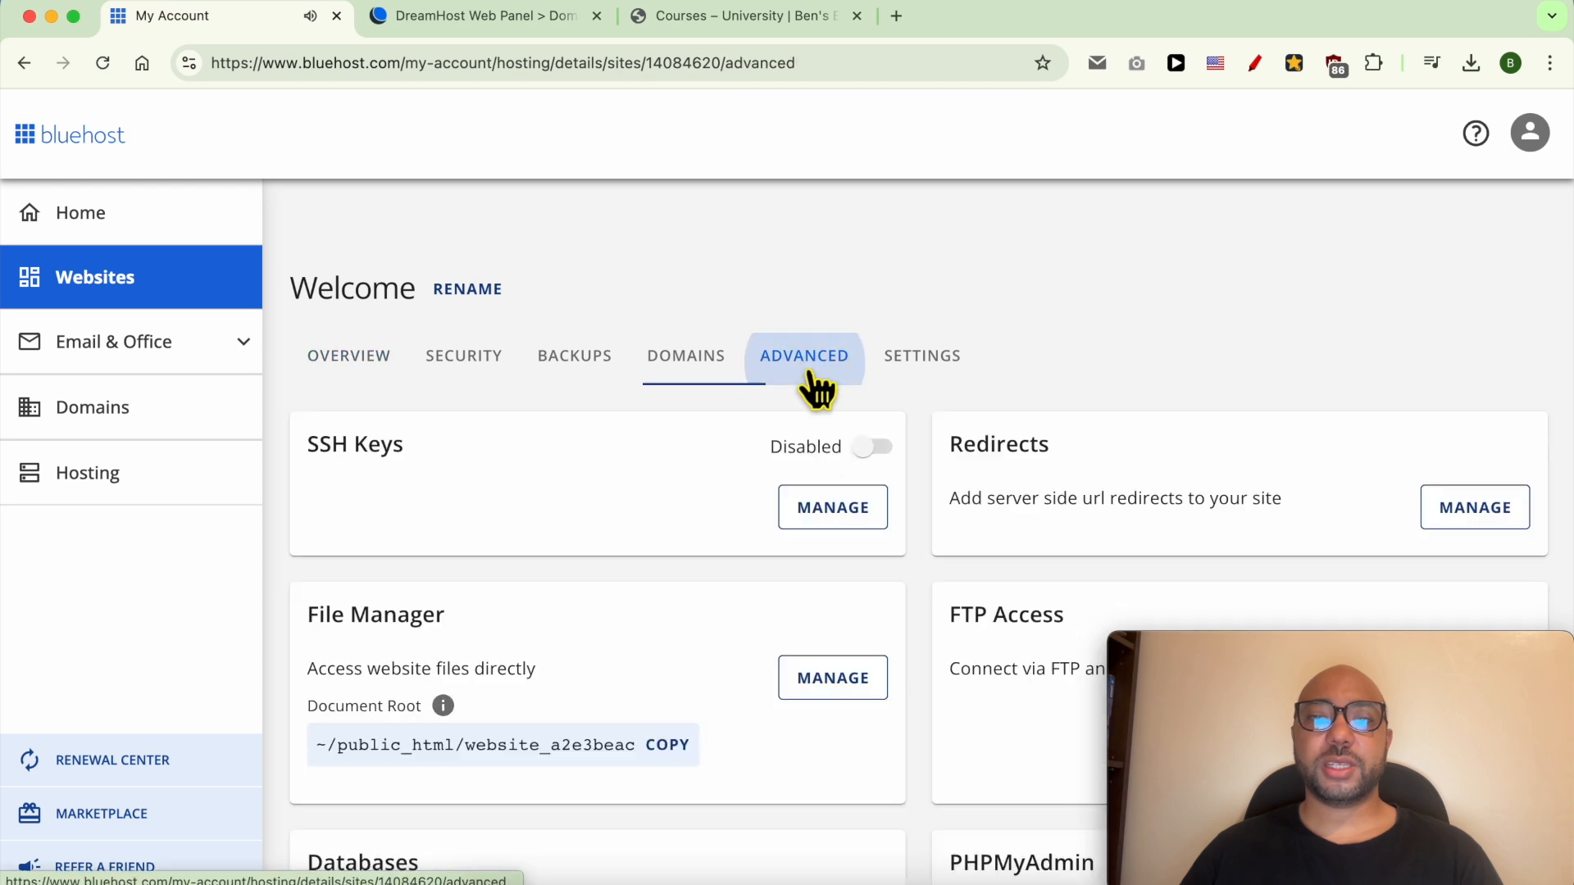
scroll(720, 528, down, 10)
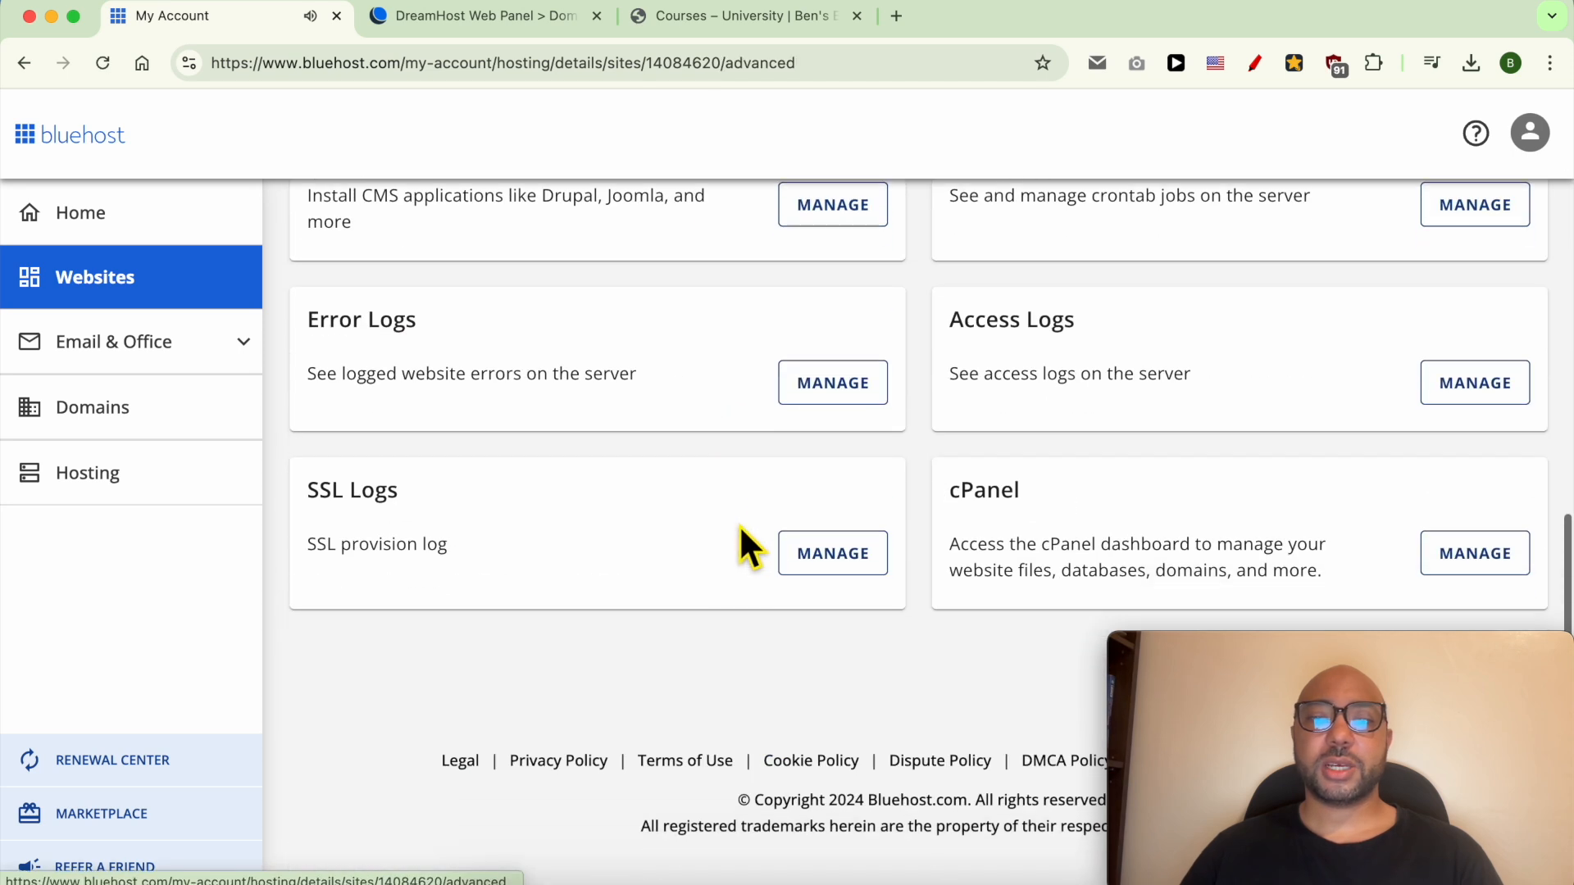
double_click(984, 508)
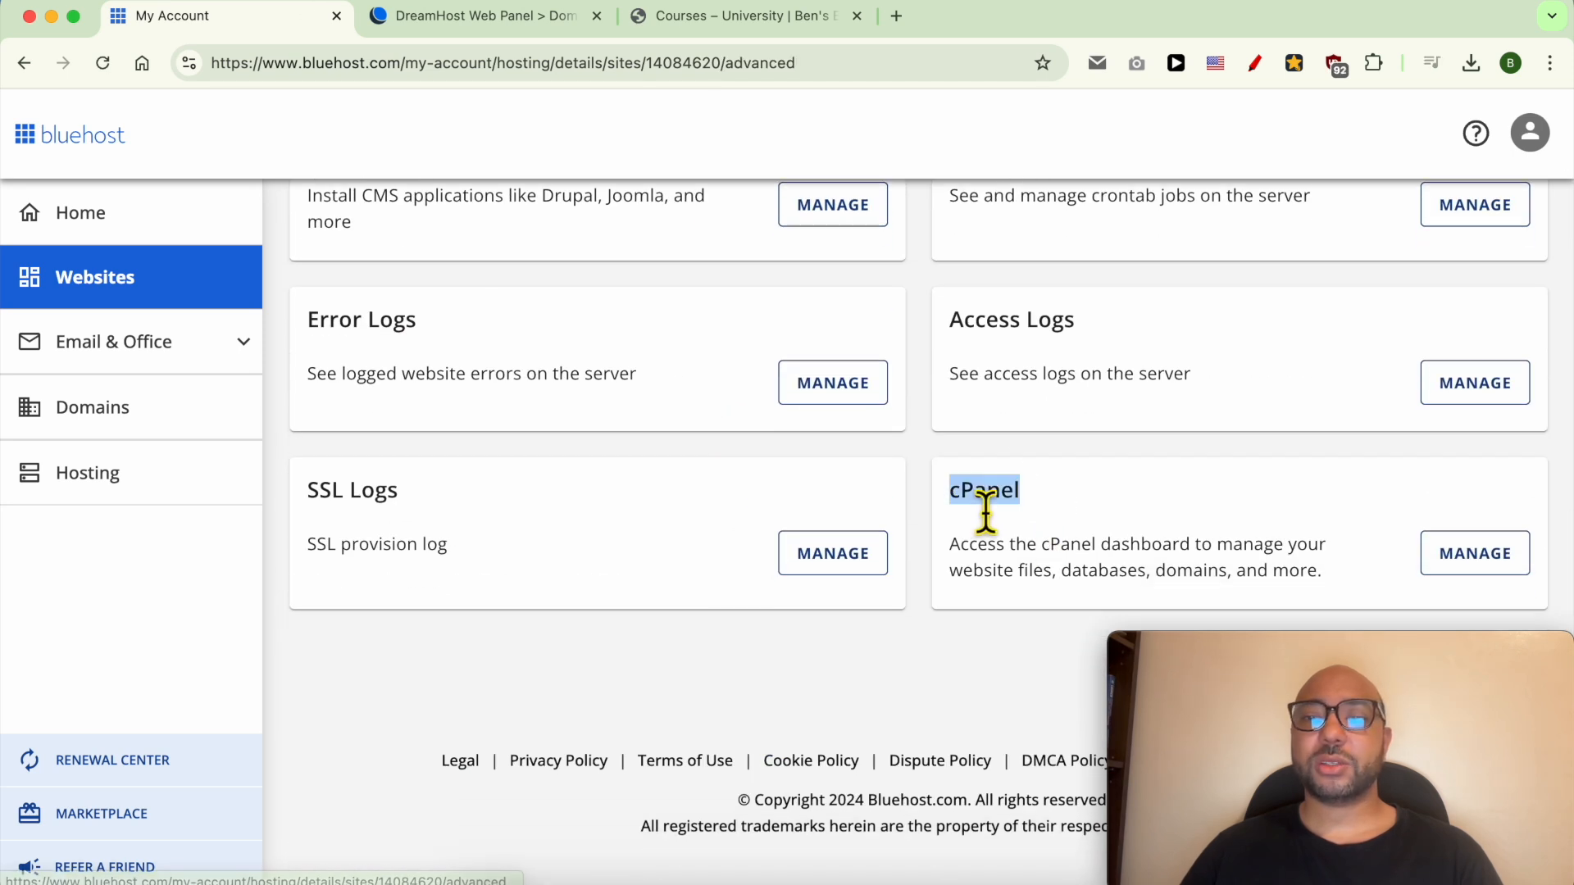
click(1471, 566)
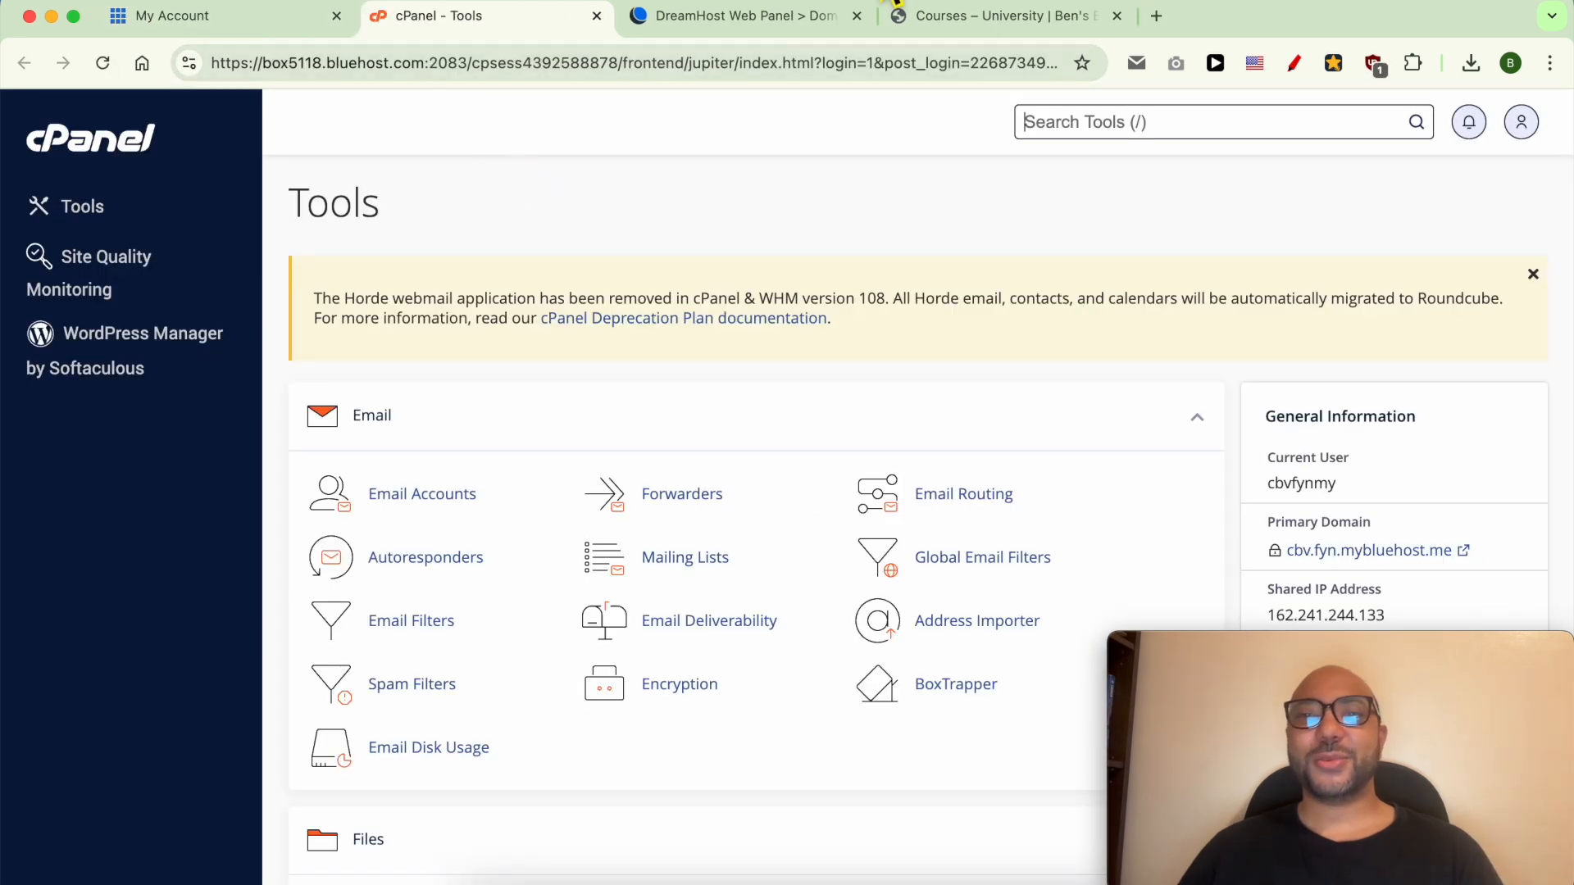
On the courses site, highlight the University title and open the Bluehost Shared Hosting Explained course.
click(1019, 16)
click(205, 234)
drag(127, 177, 272, 175)
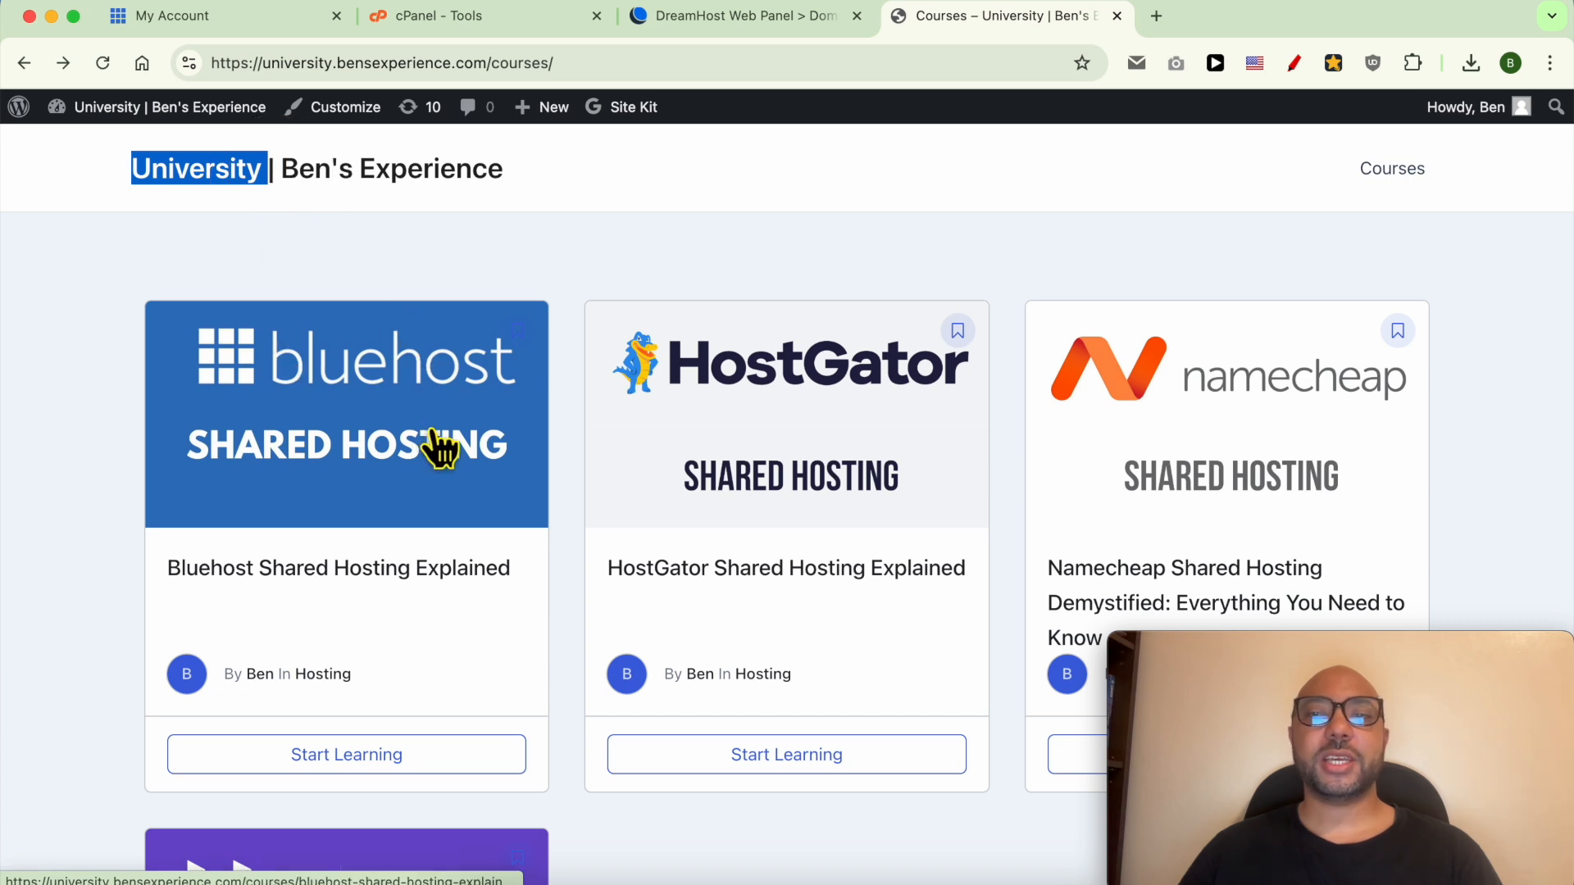
scroll(435, 433, down, 3)
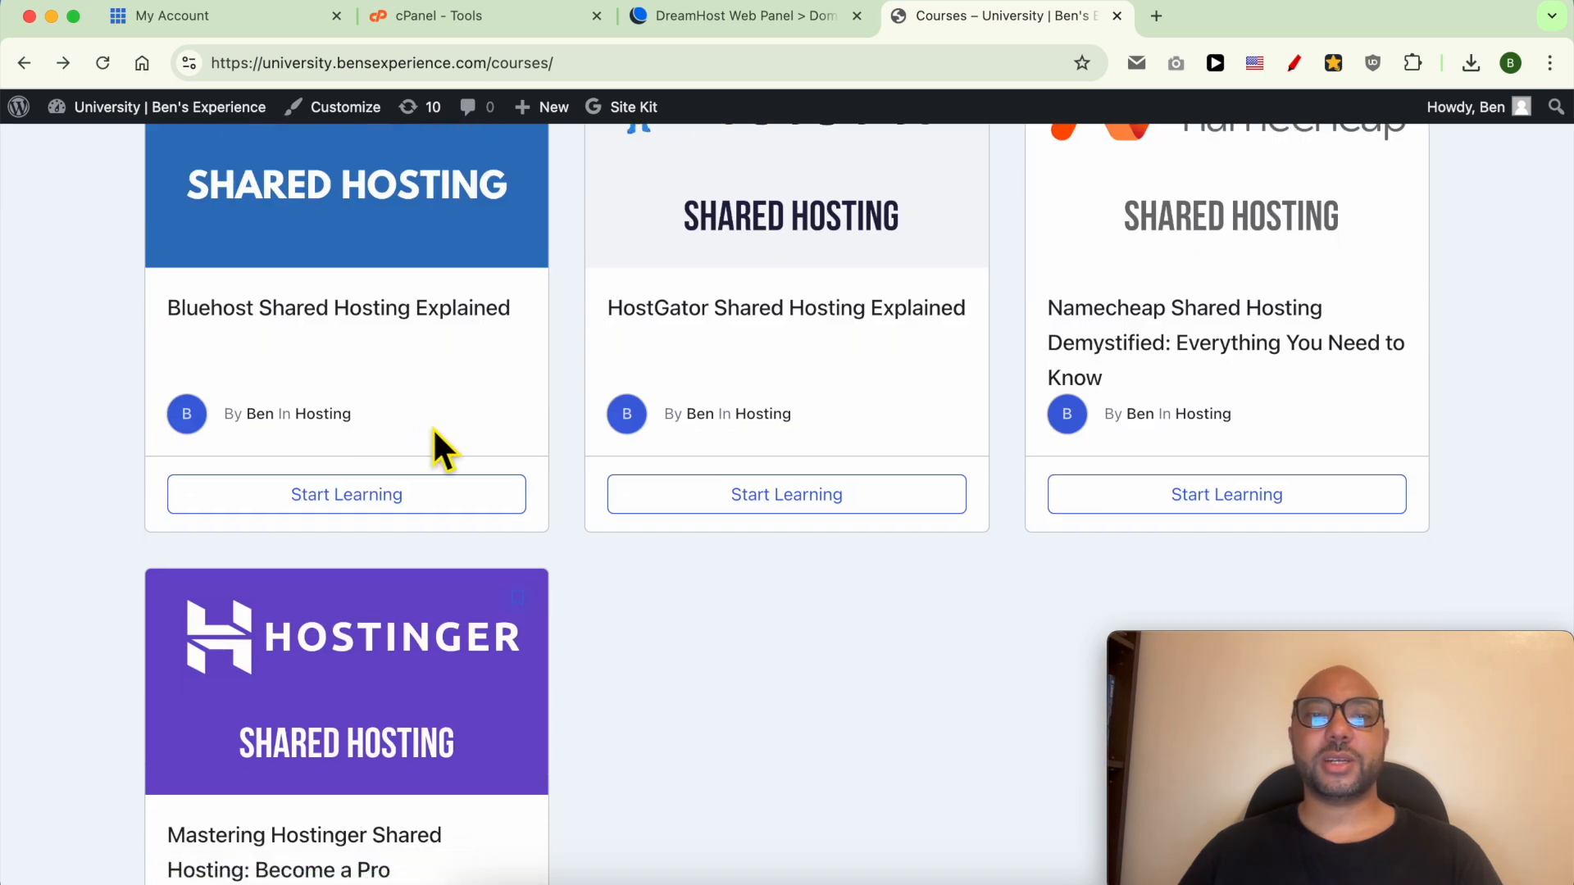
scroll(435, 433, up, 3)
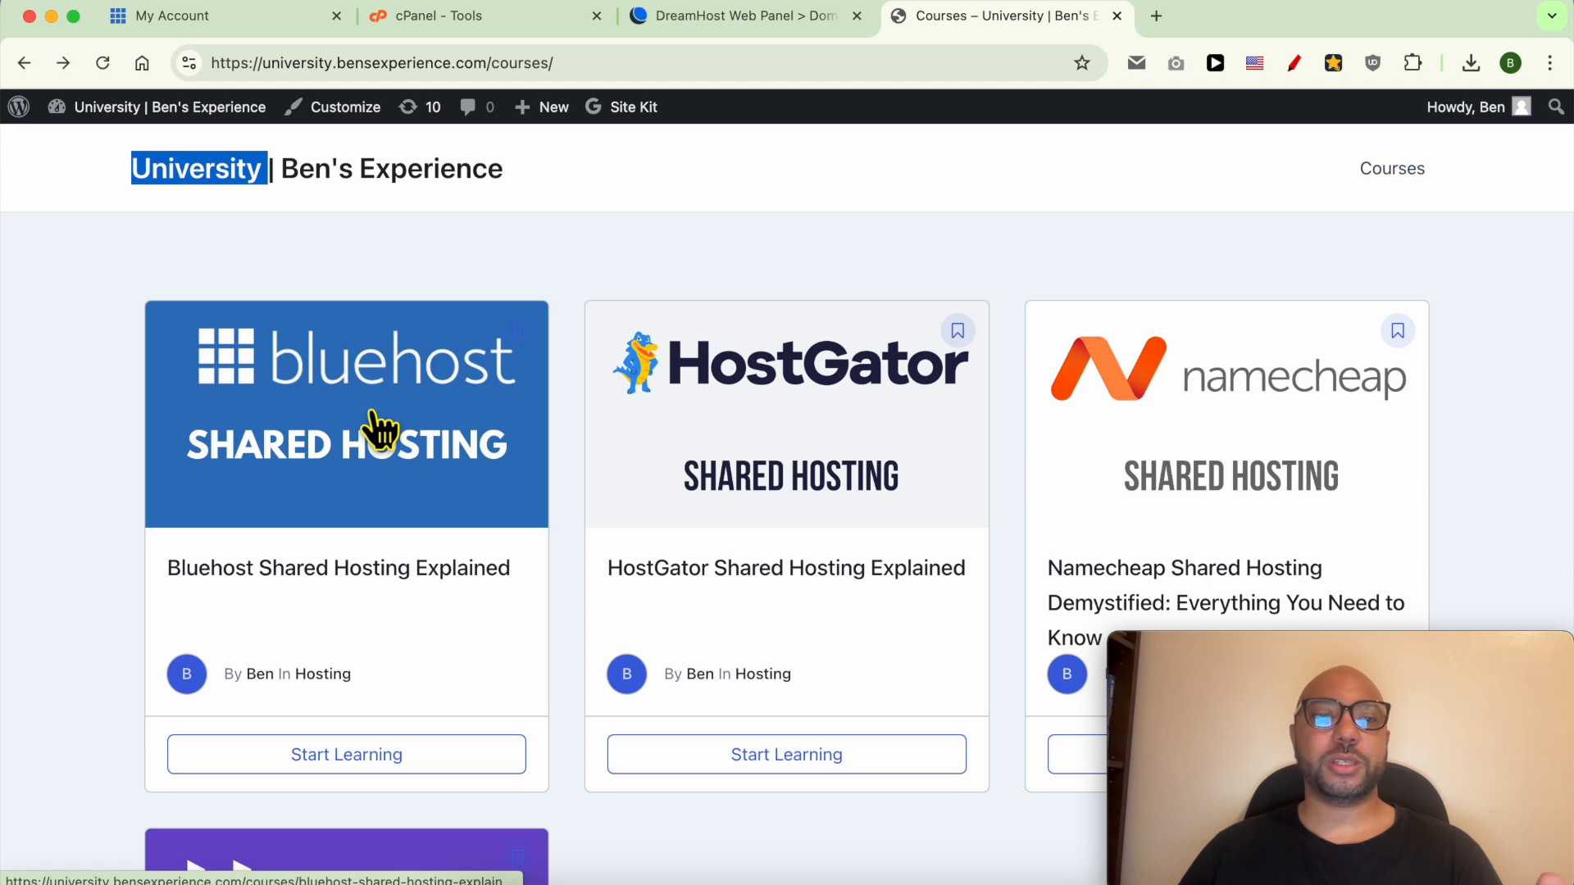
click(379, 431)
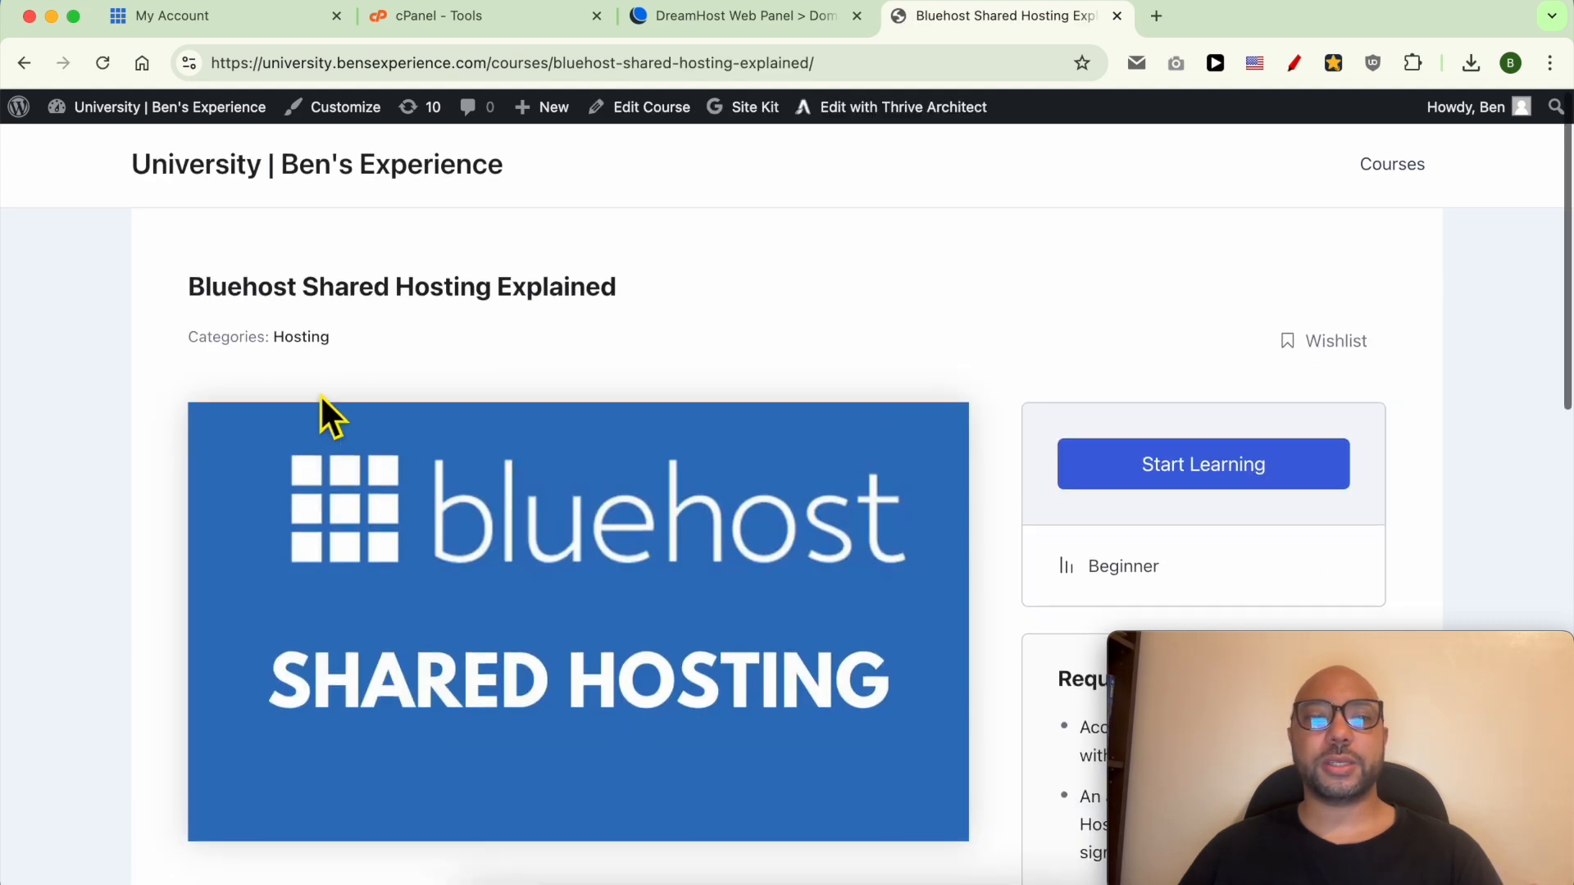
Expand the Website Setup, Email, Domain, Performance Optimization and Billing & Account Management lesson sections.
scroll(413, 416, down, 12)
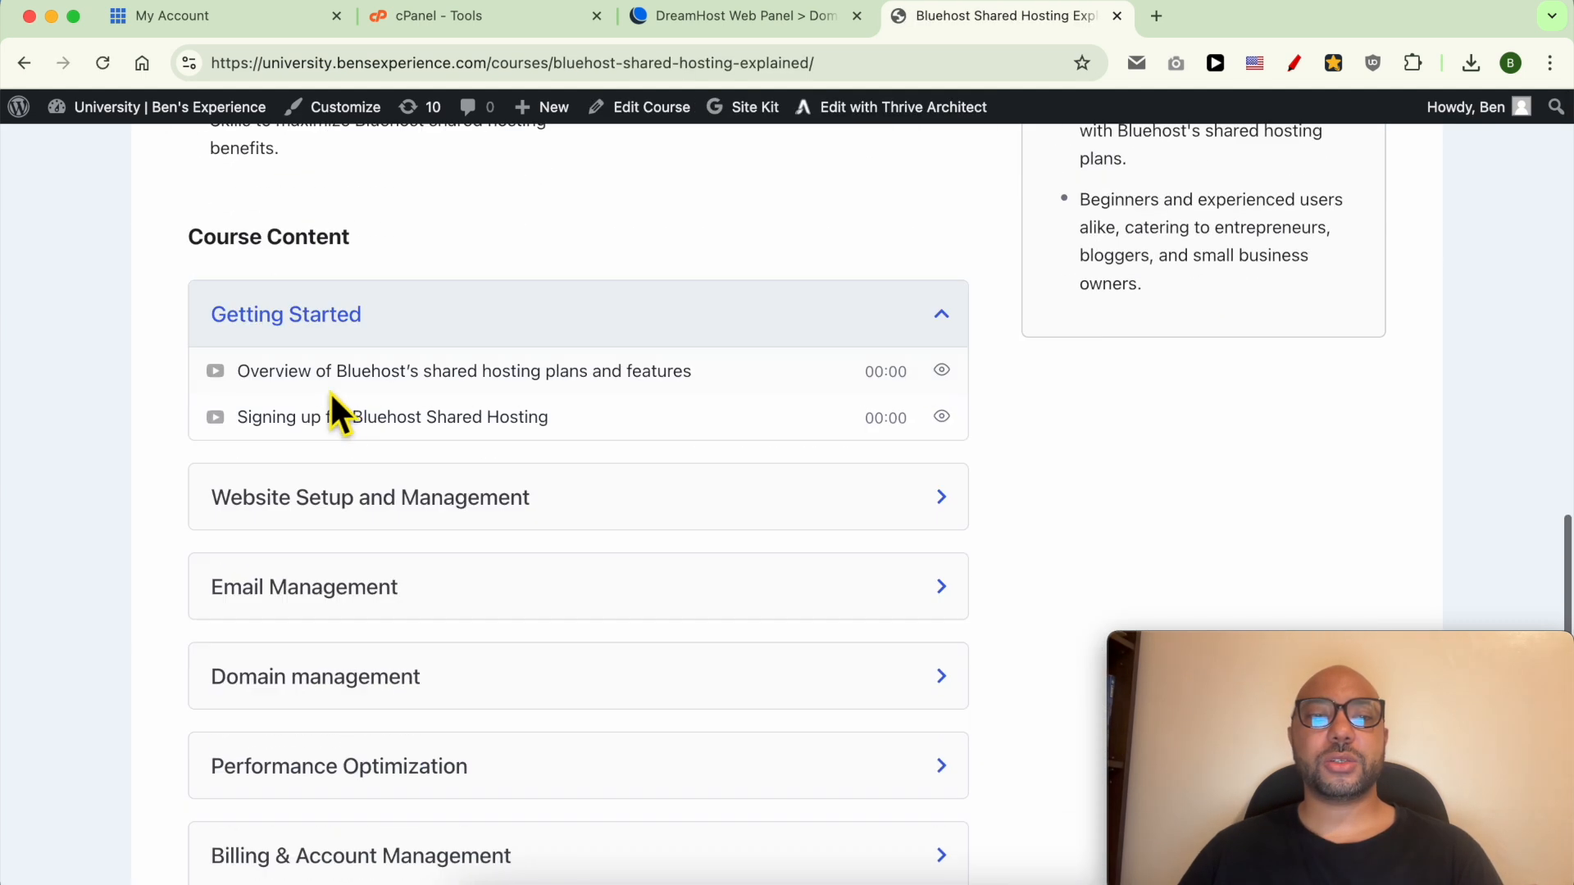
click(408, 502)
scroll(327, 475, down, 4)
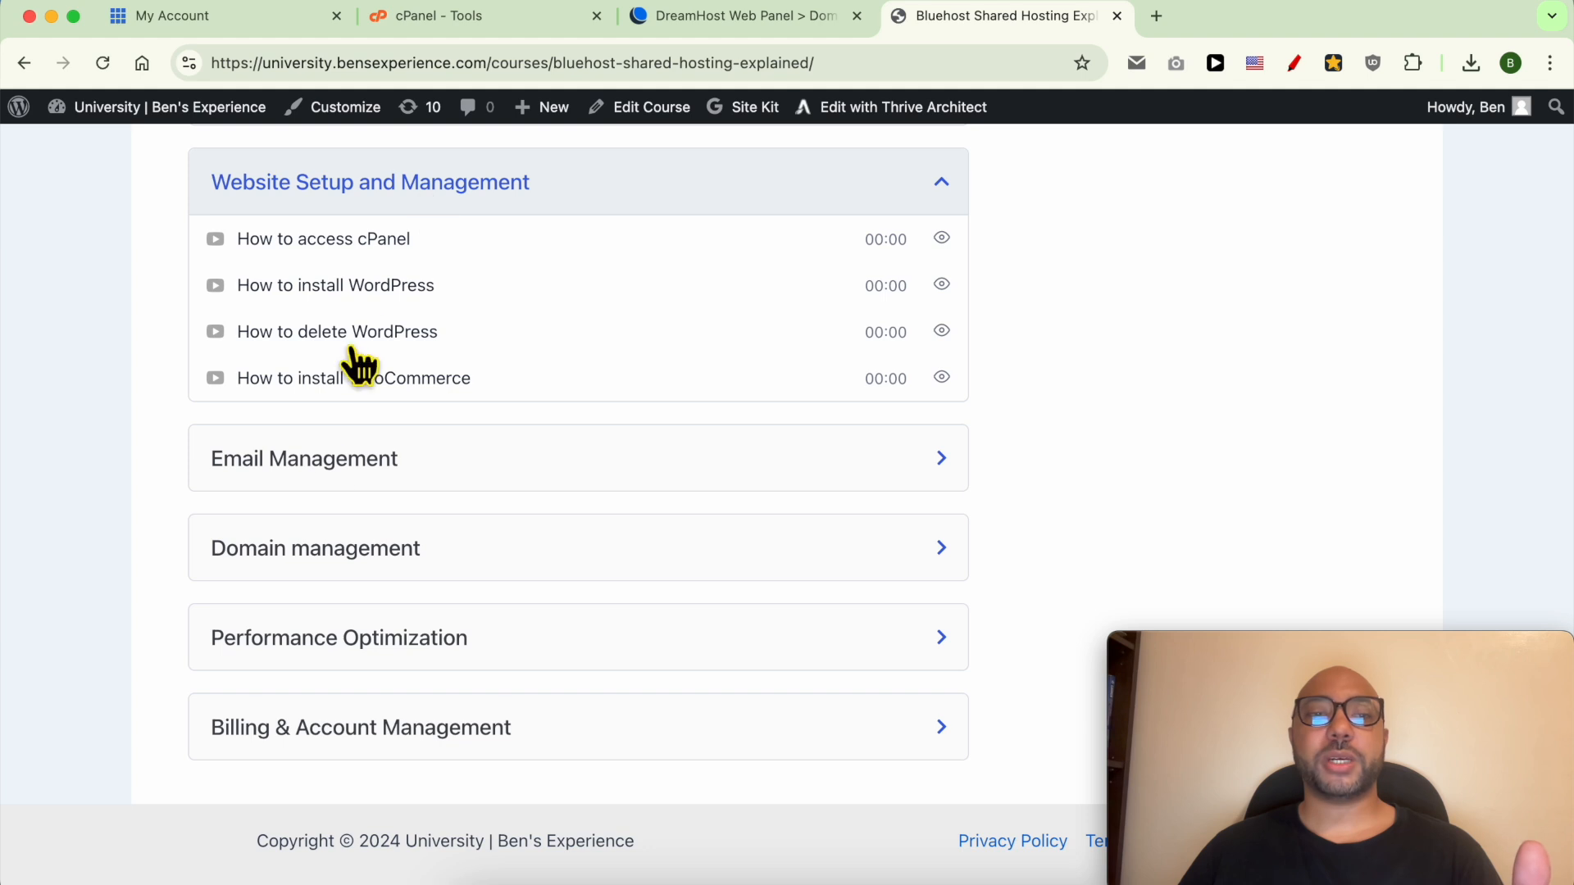
click(316, 460)
scroll(352, 517, down, 3)
click(354, 547)
scroll(380, 615, down, 2)
click(373, 618)
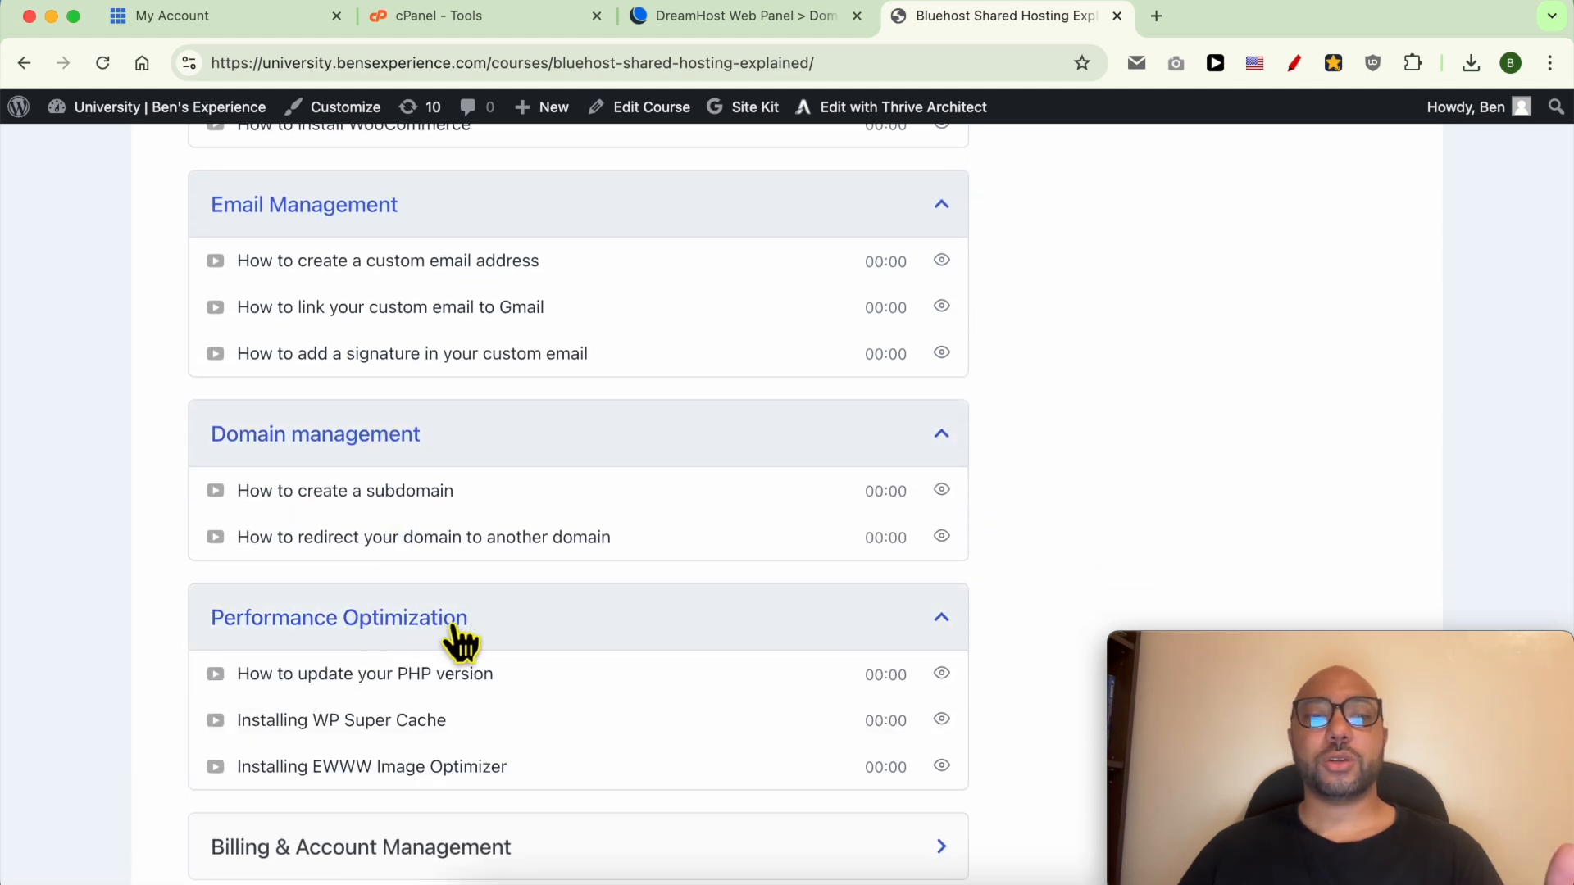
scroll(455, 644, down, 4)
click(356, 720)
scroll(368, 697, down, 6)
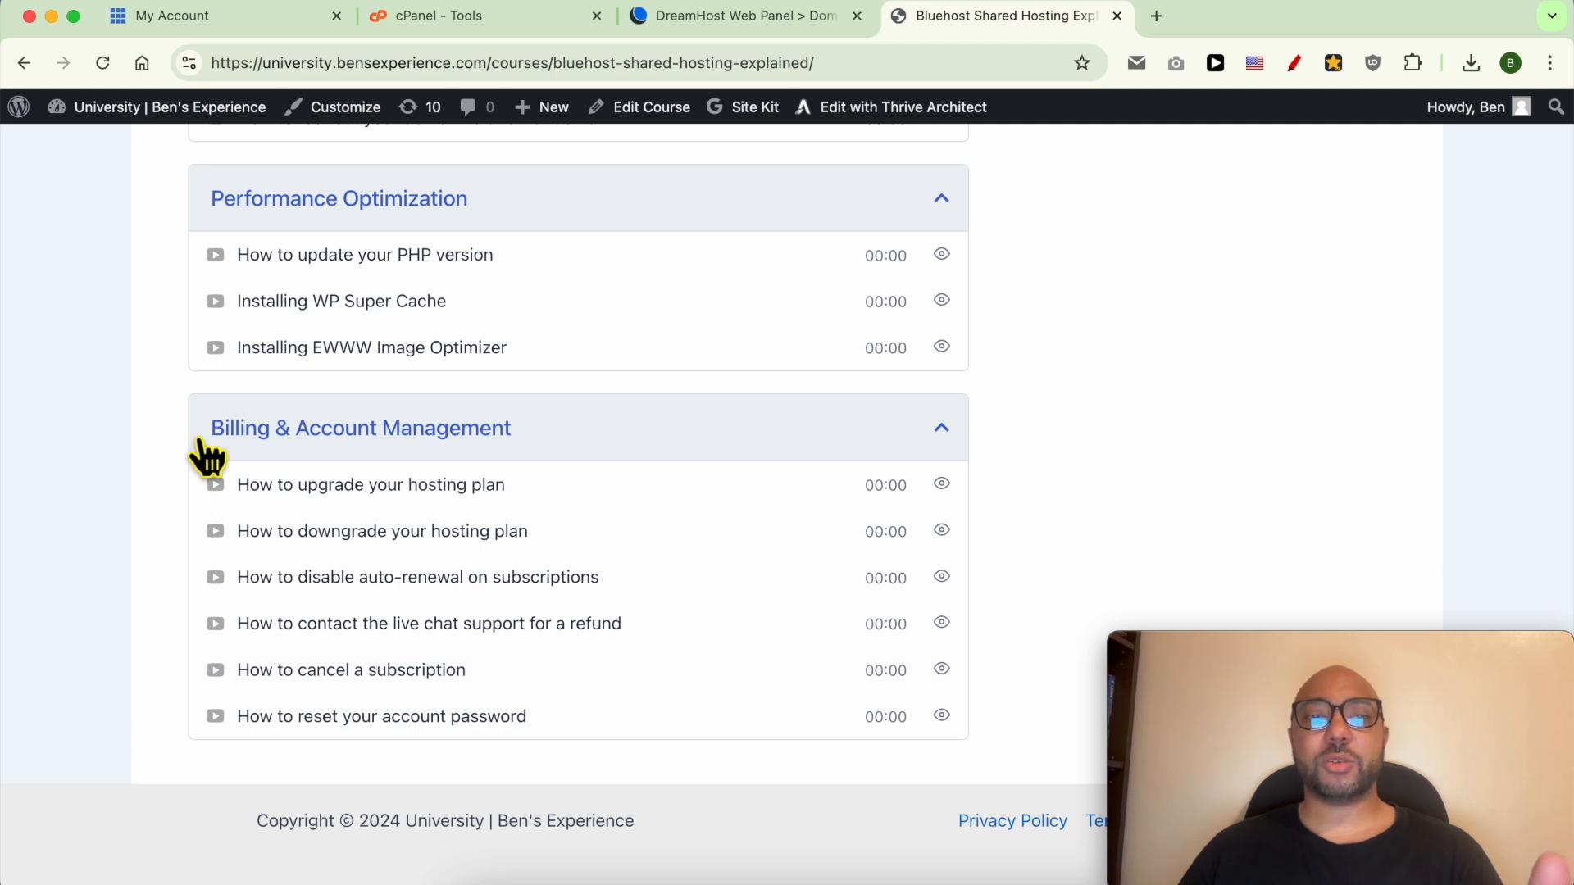
Back at the top, highlight the University site title and the course page's web address.
scroll(385, 455, up, 15)
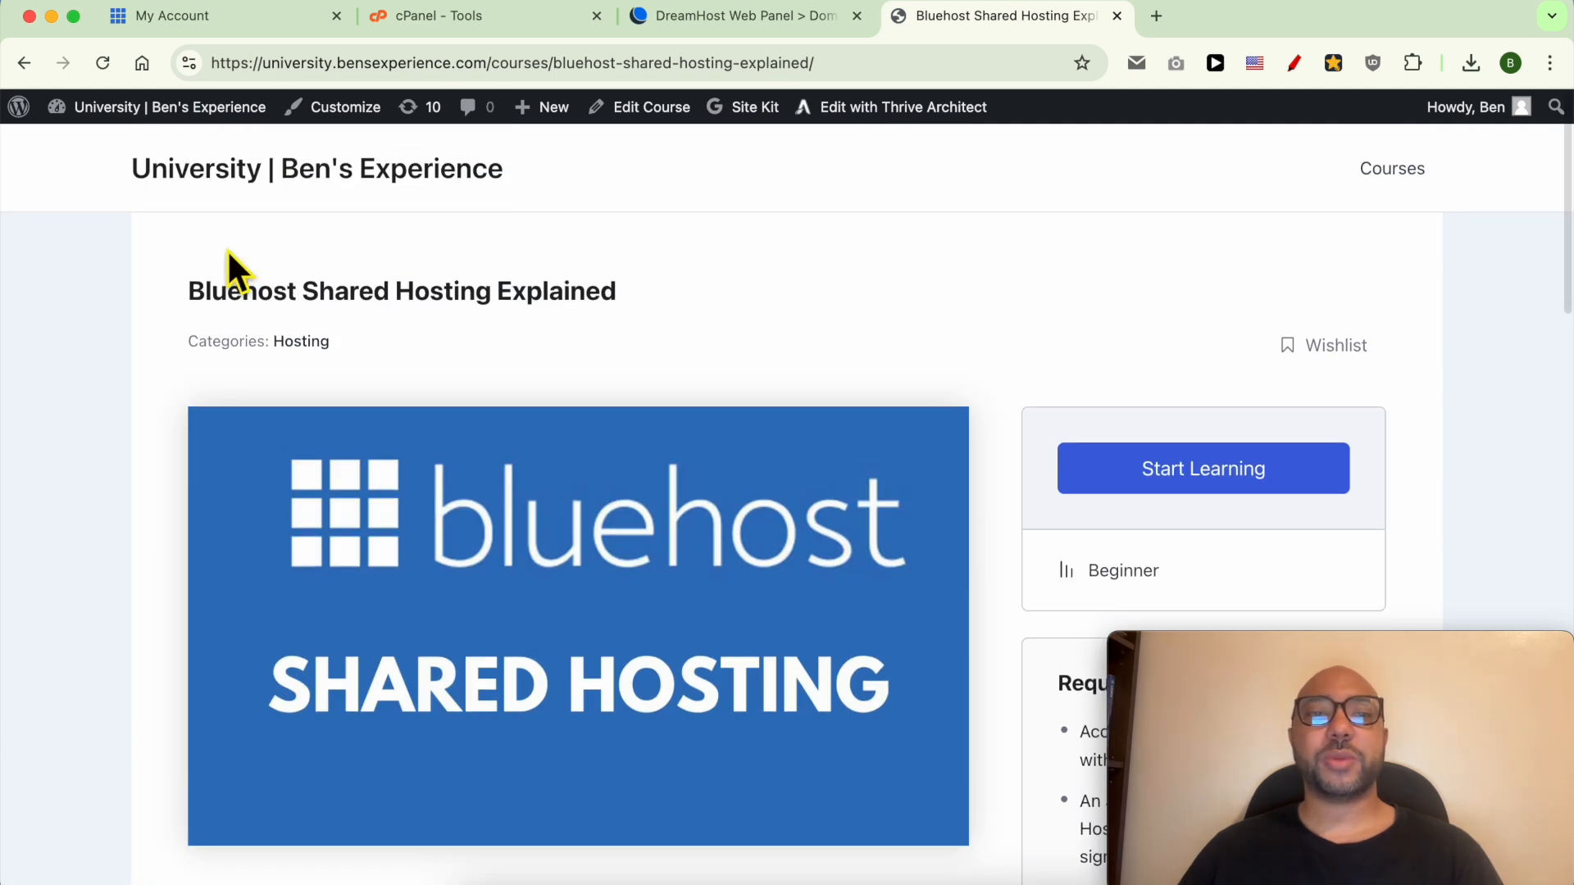
drag(104, 171, 287, 197)
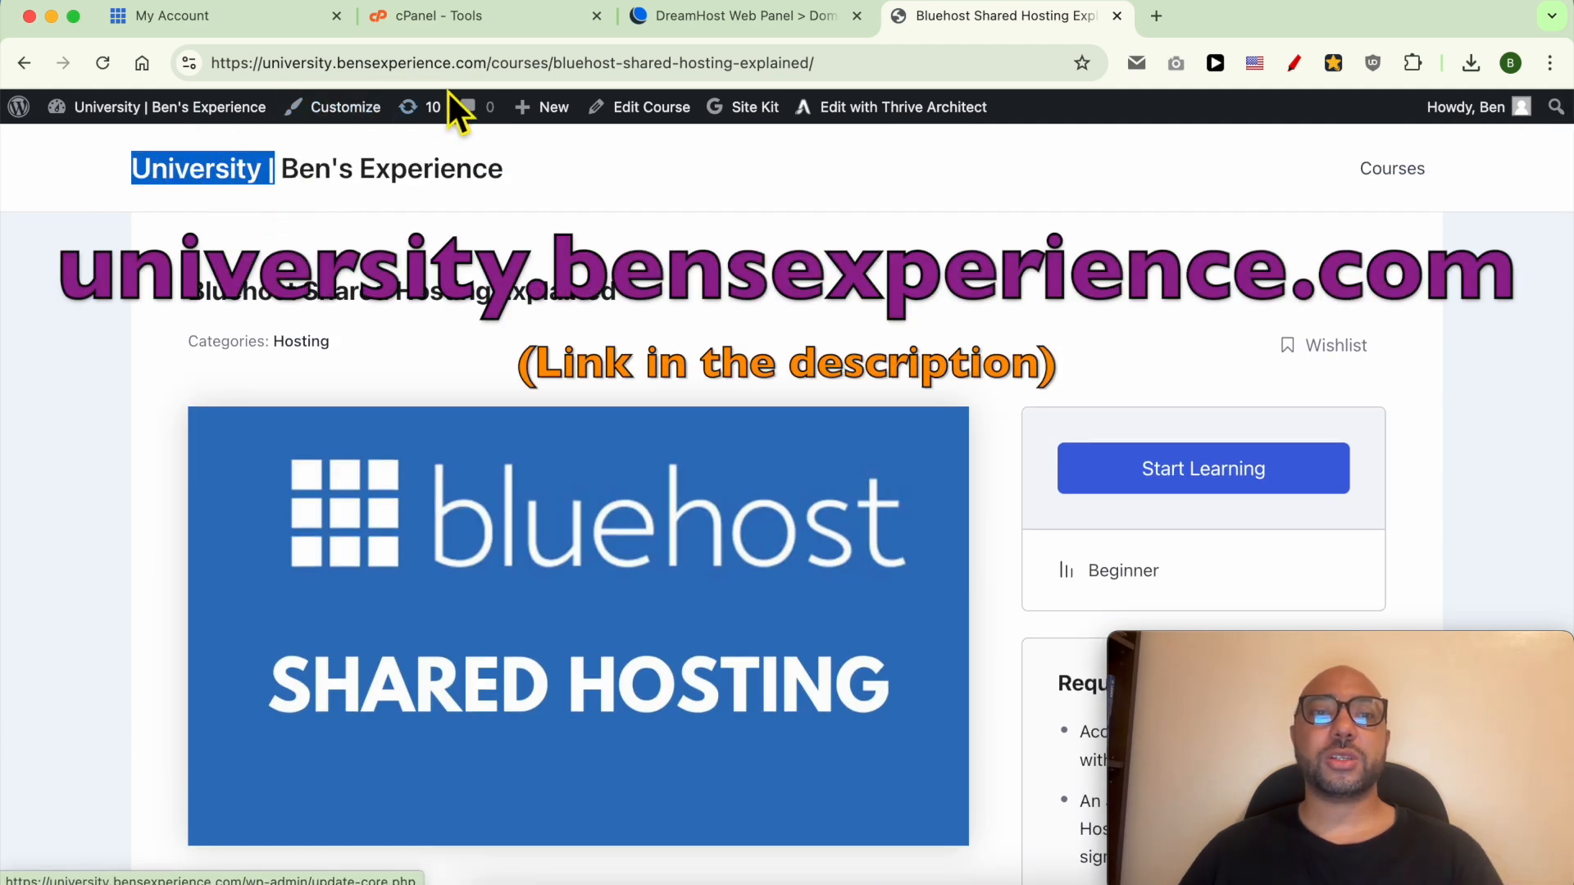
drag(489, 63, 169, 72)
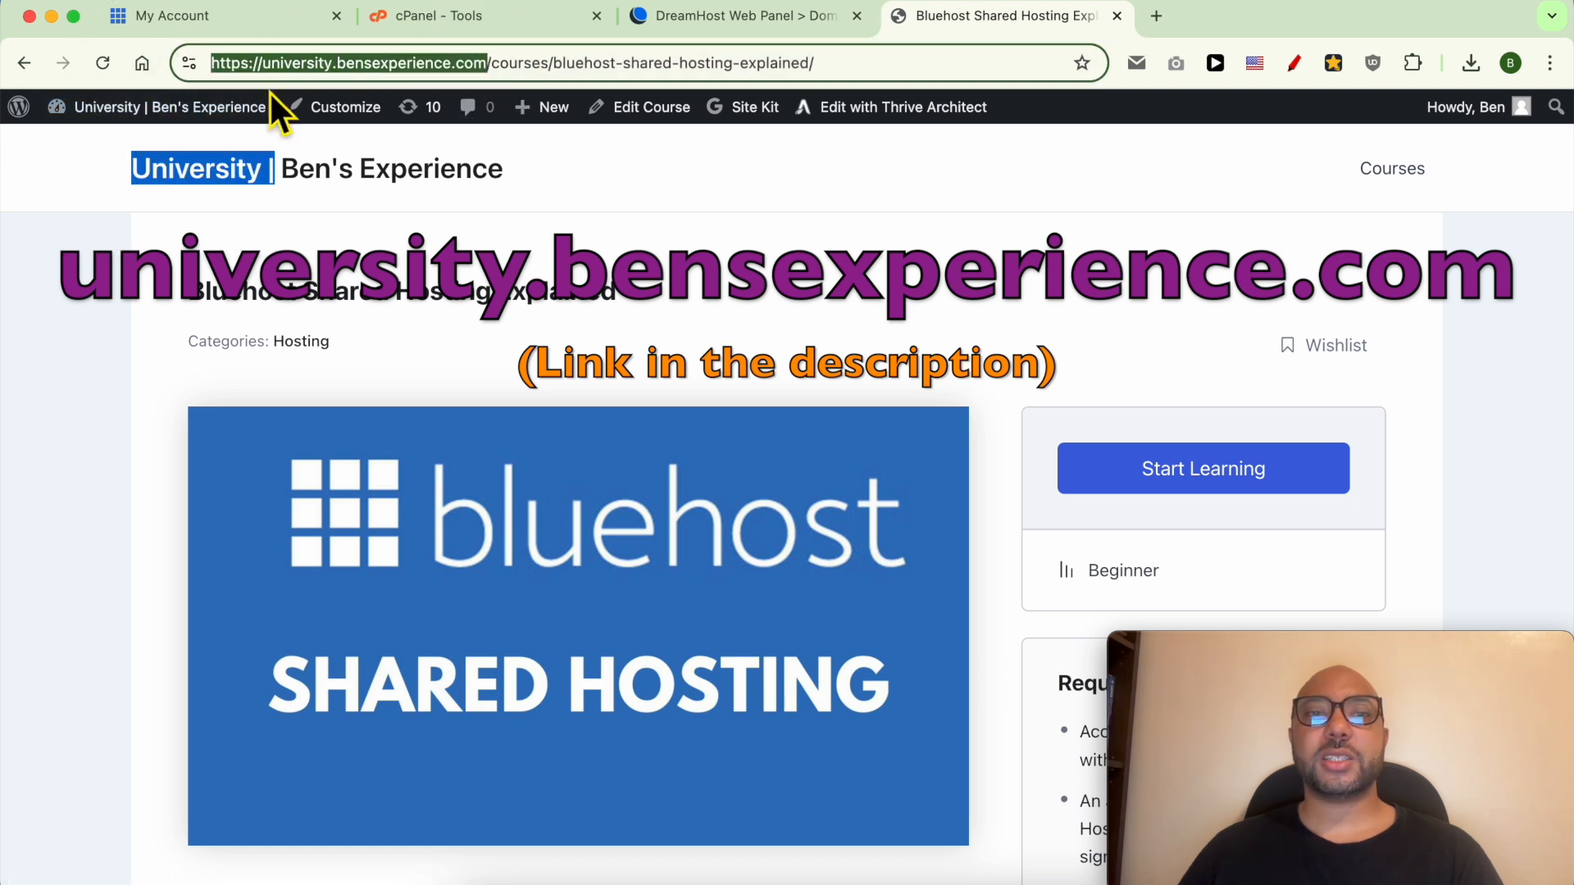
In cPanel's Software section, open WordPress Manager by Softaculous.
click(501, 23)
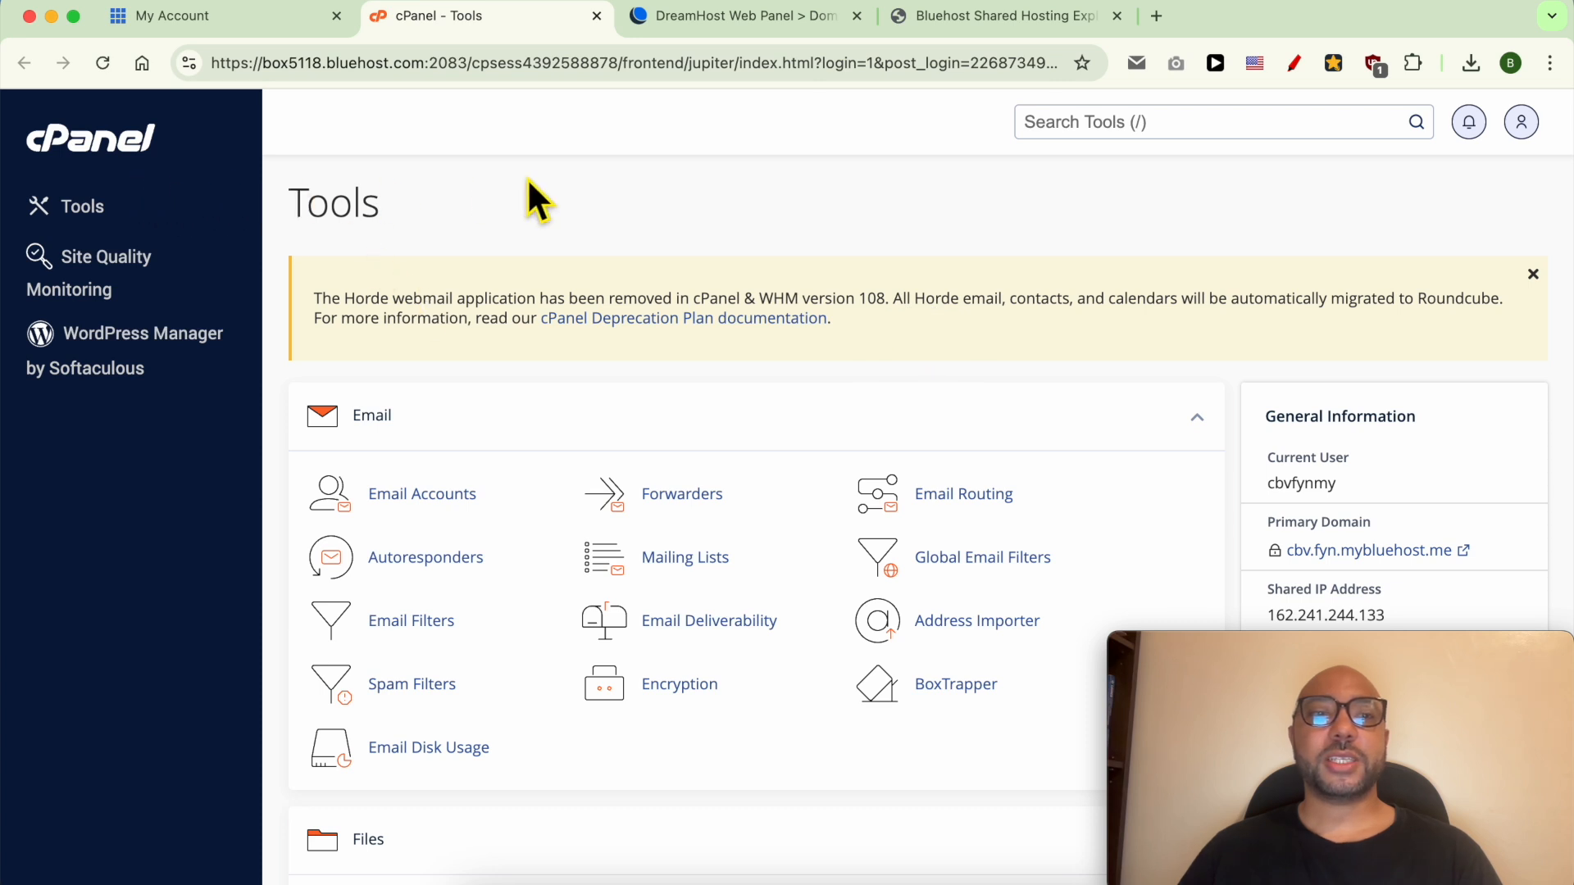
scroll(713, 421, down, 15)
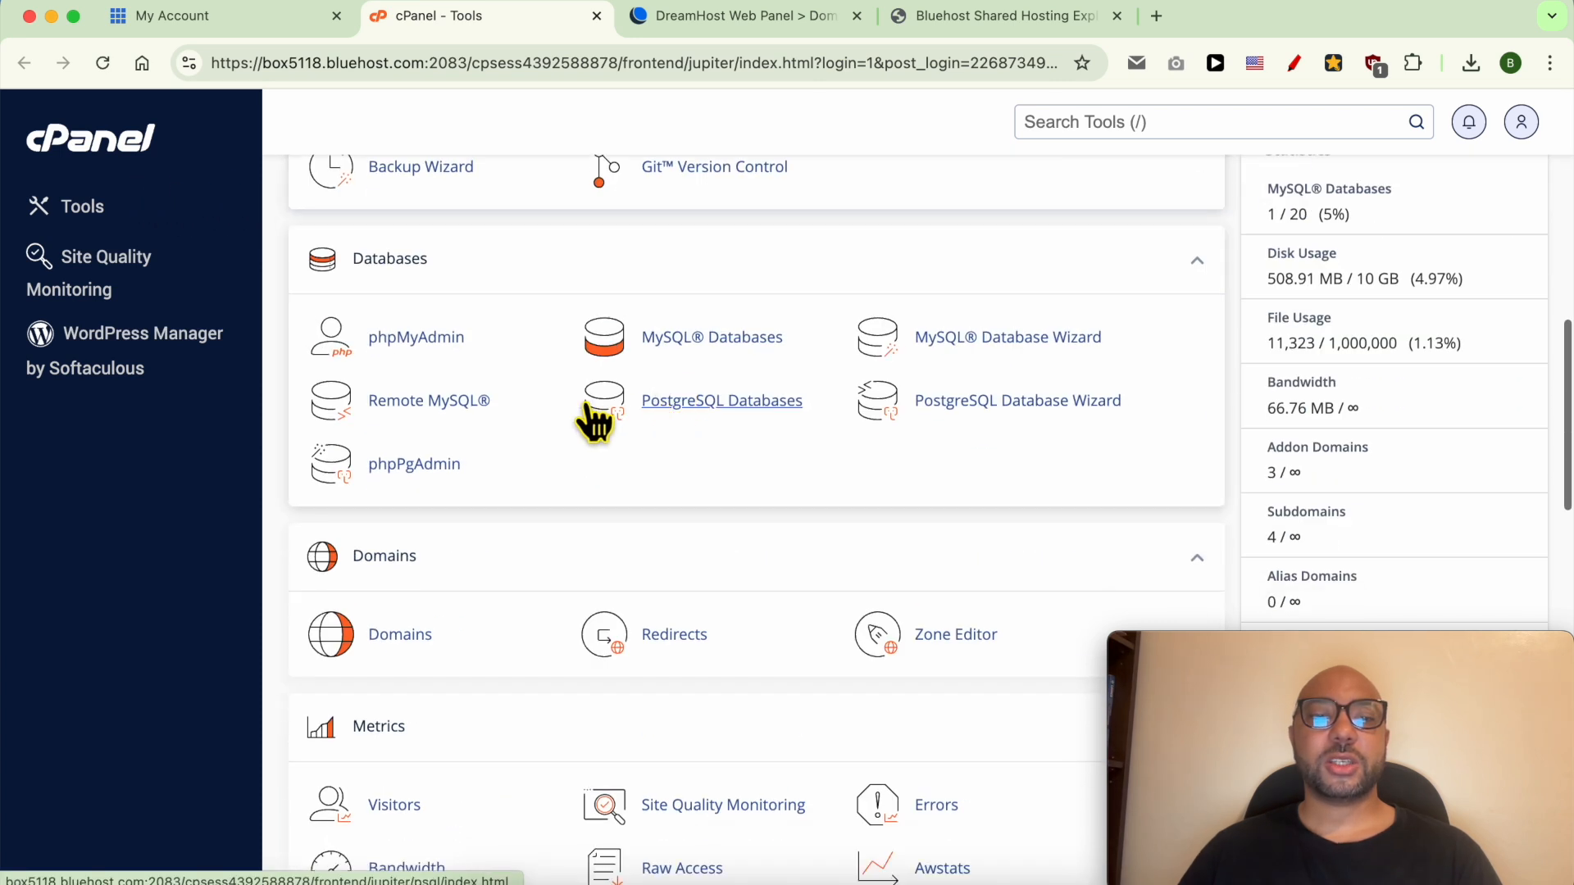
scroll(532, 455, down, 8)
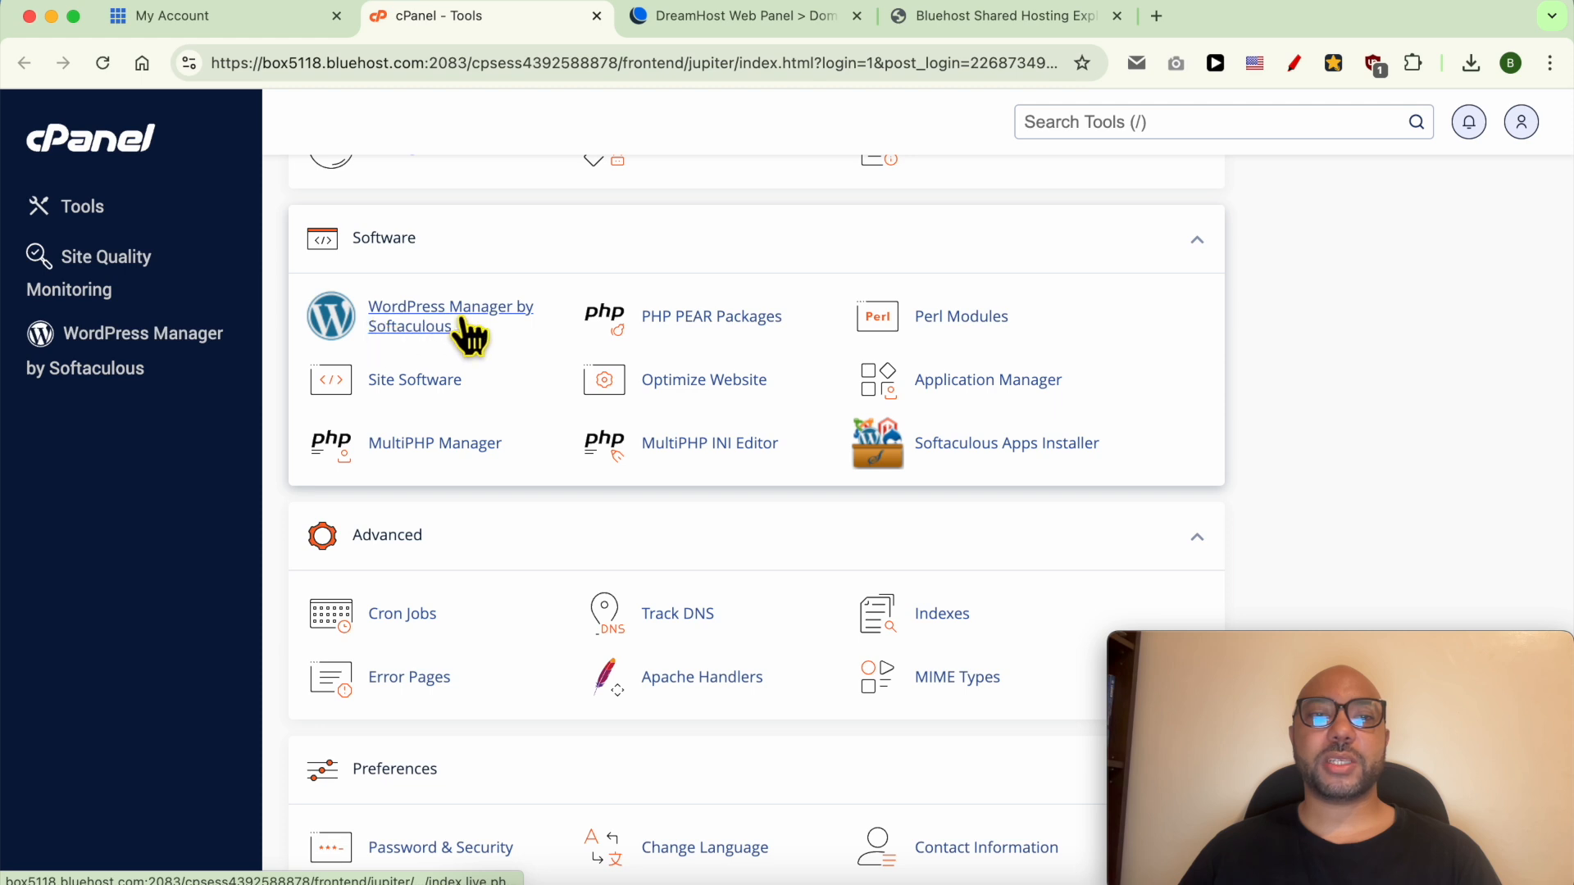
click(422, 332)
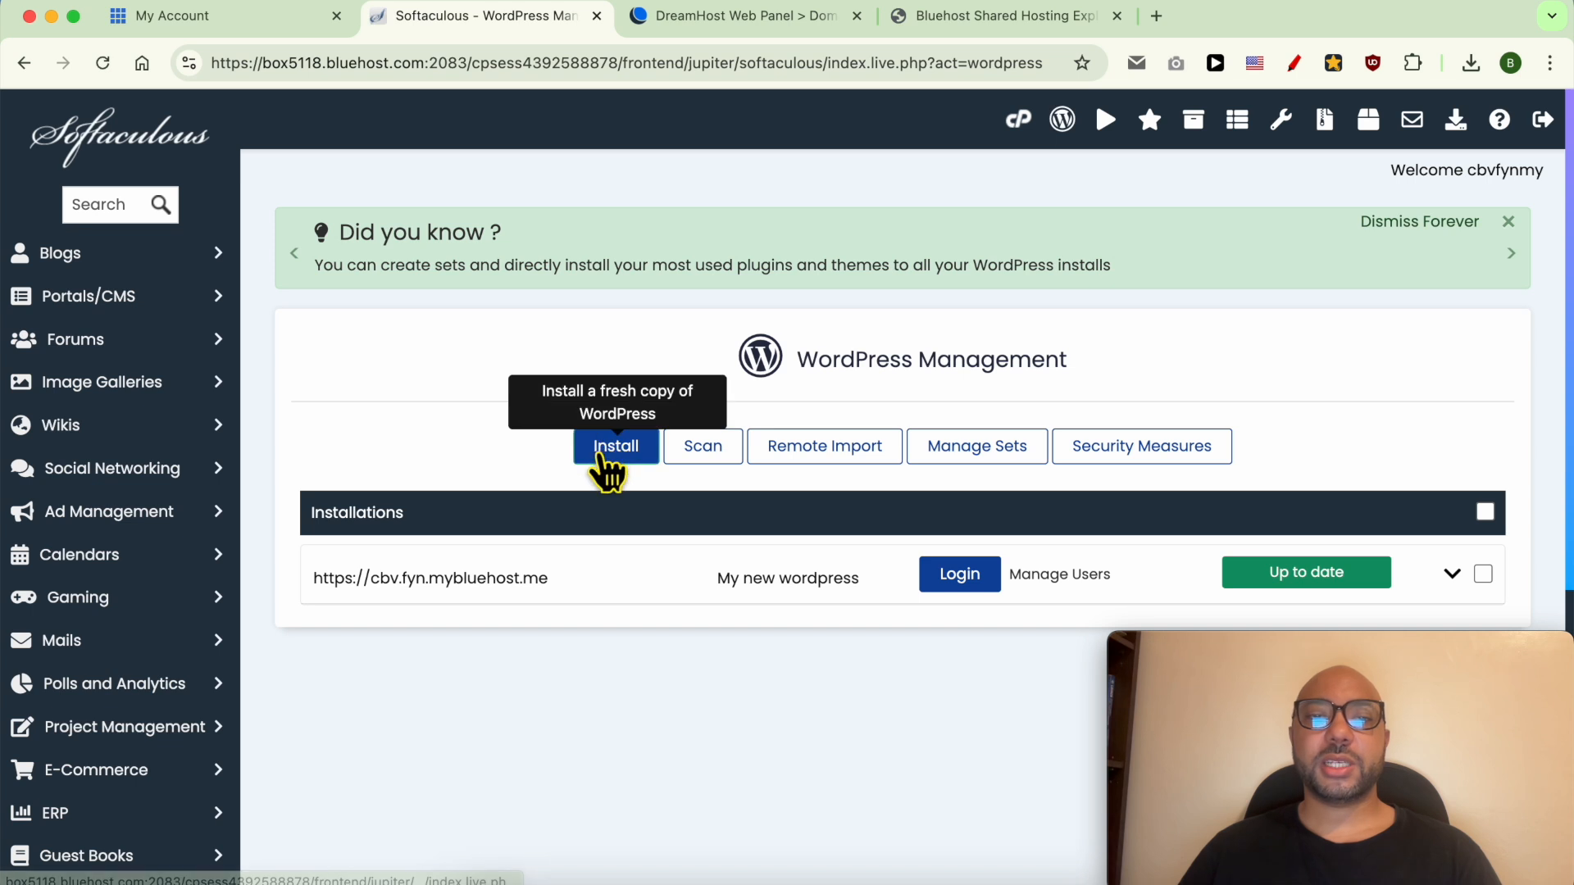
click(627, 459)
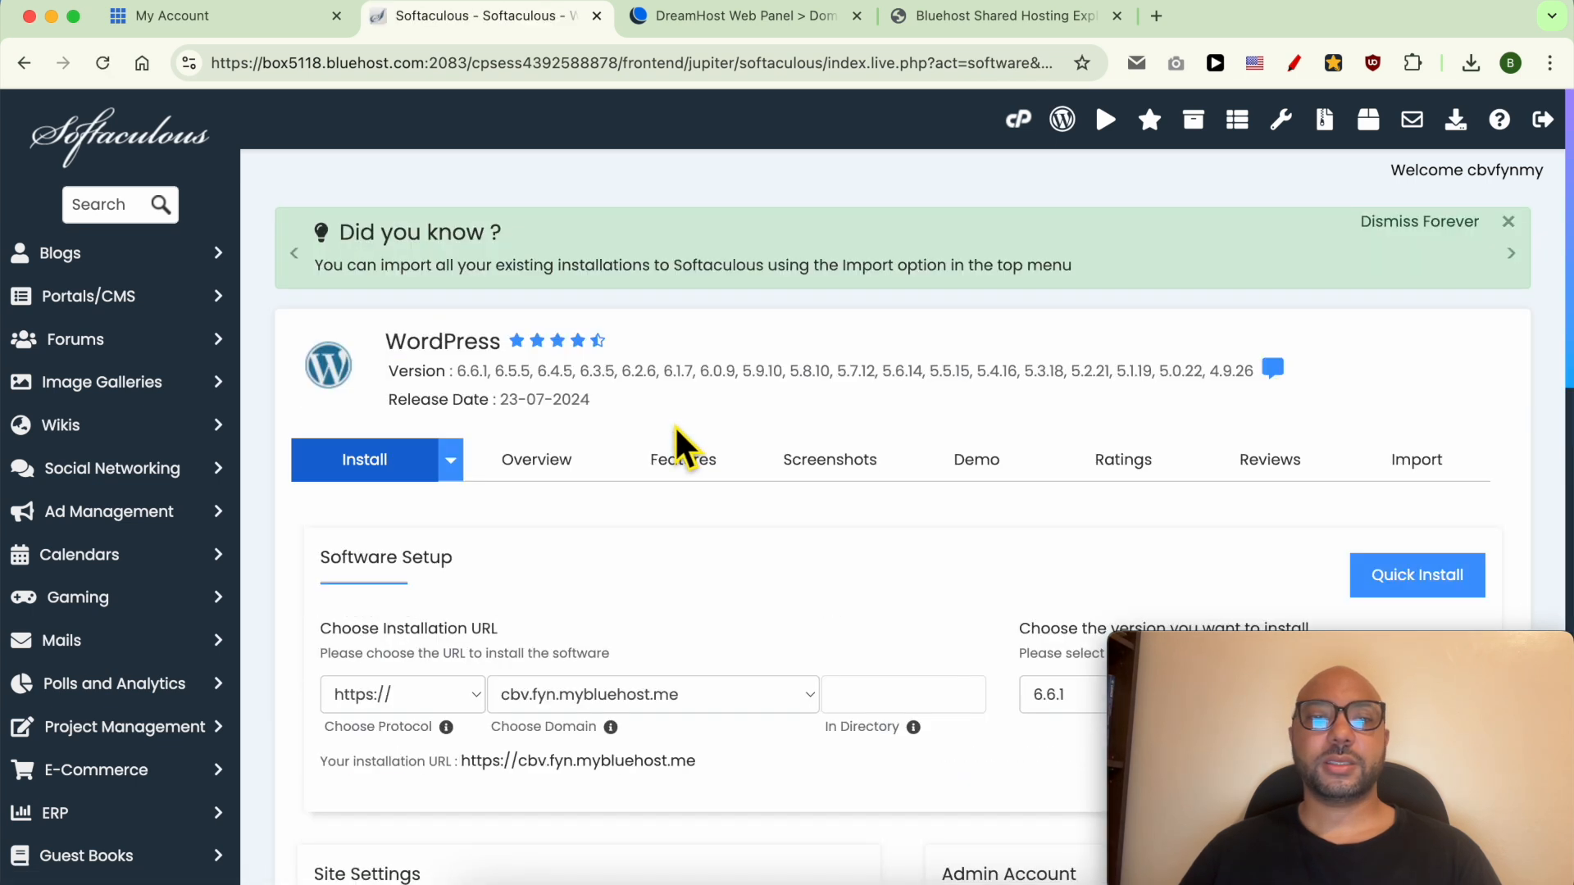
scroll(623, 459, down, 1)
scroll(619, 467, down, 2)
click(456, 483)
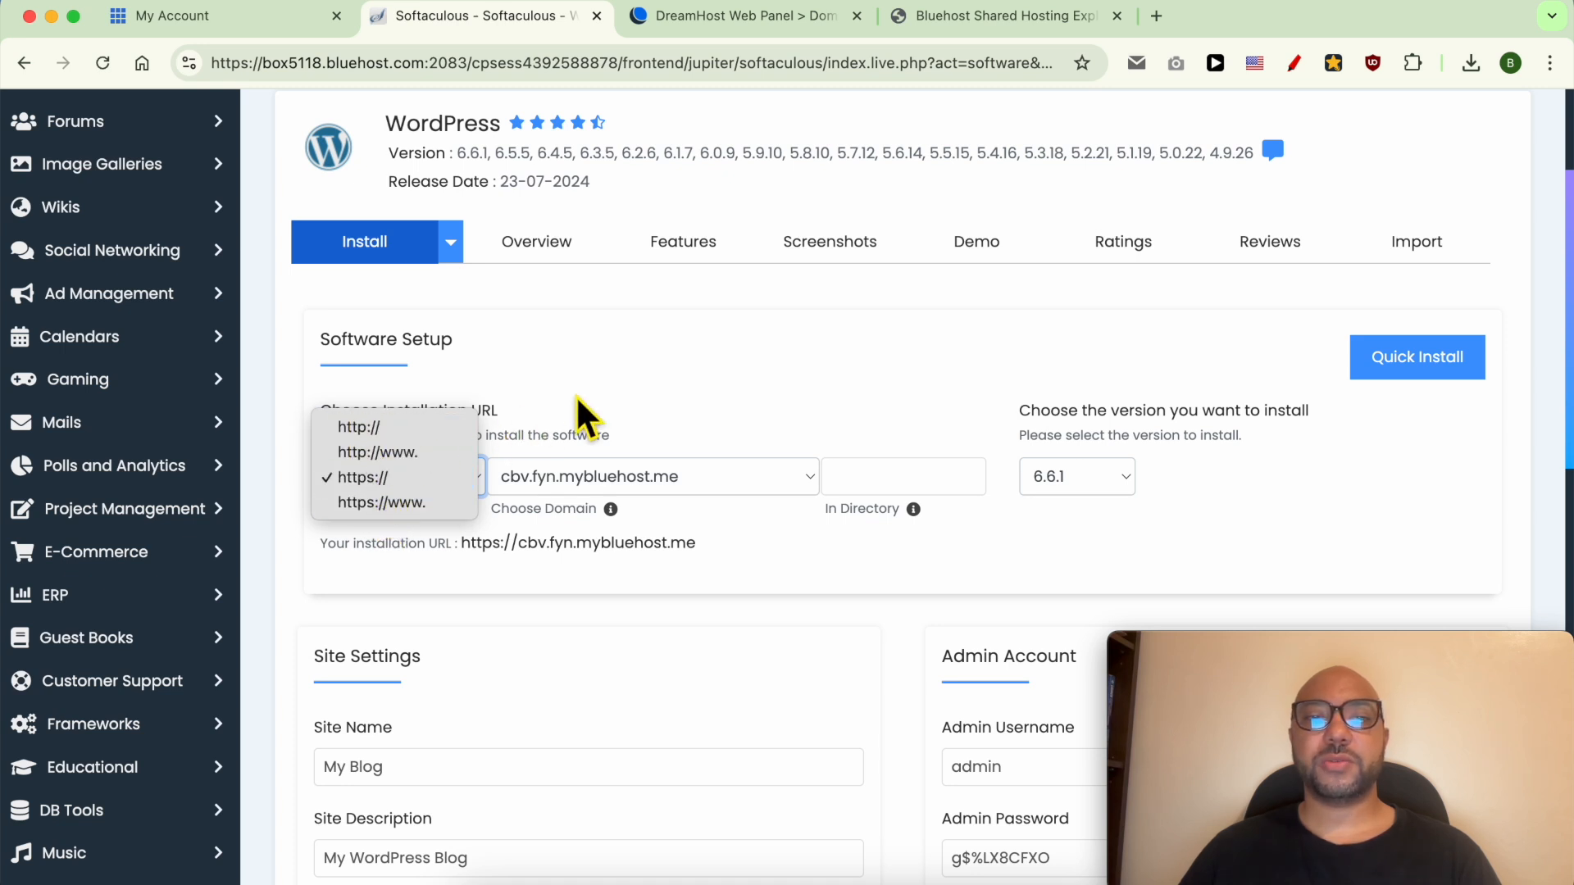
click(622, 376)
click(600, 474)
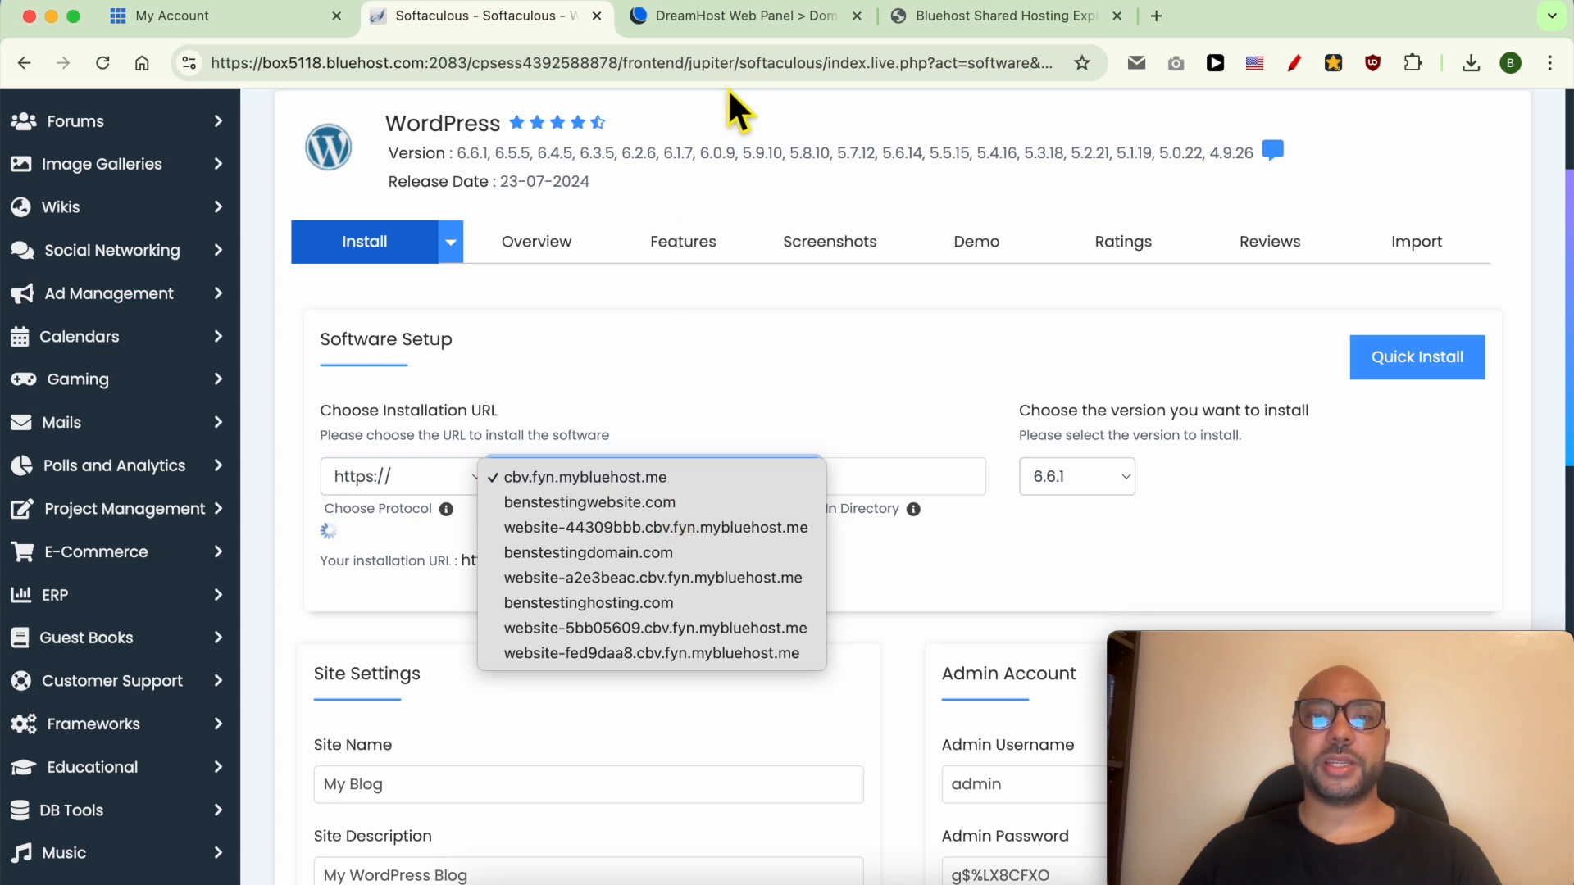
click(759, 11)
click(759, 12)
drag(503, 826, 308, 814)
click(489, 15)
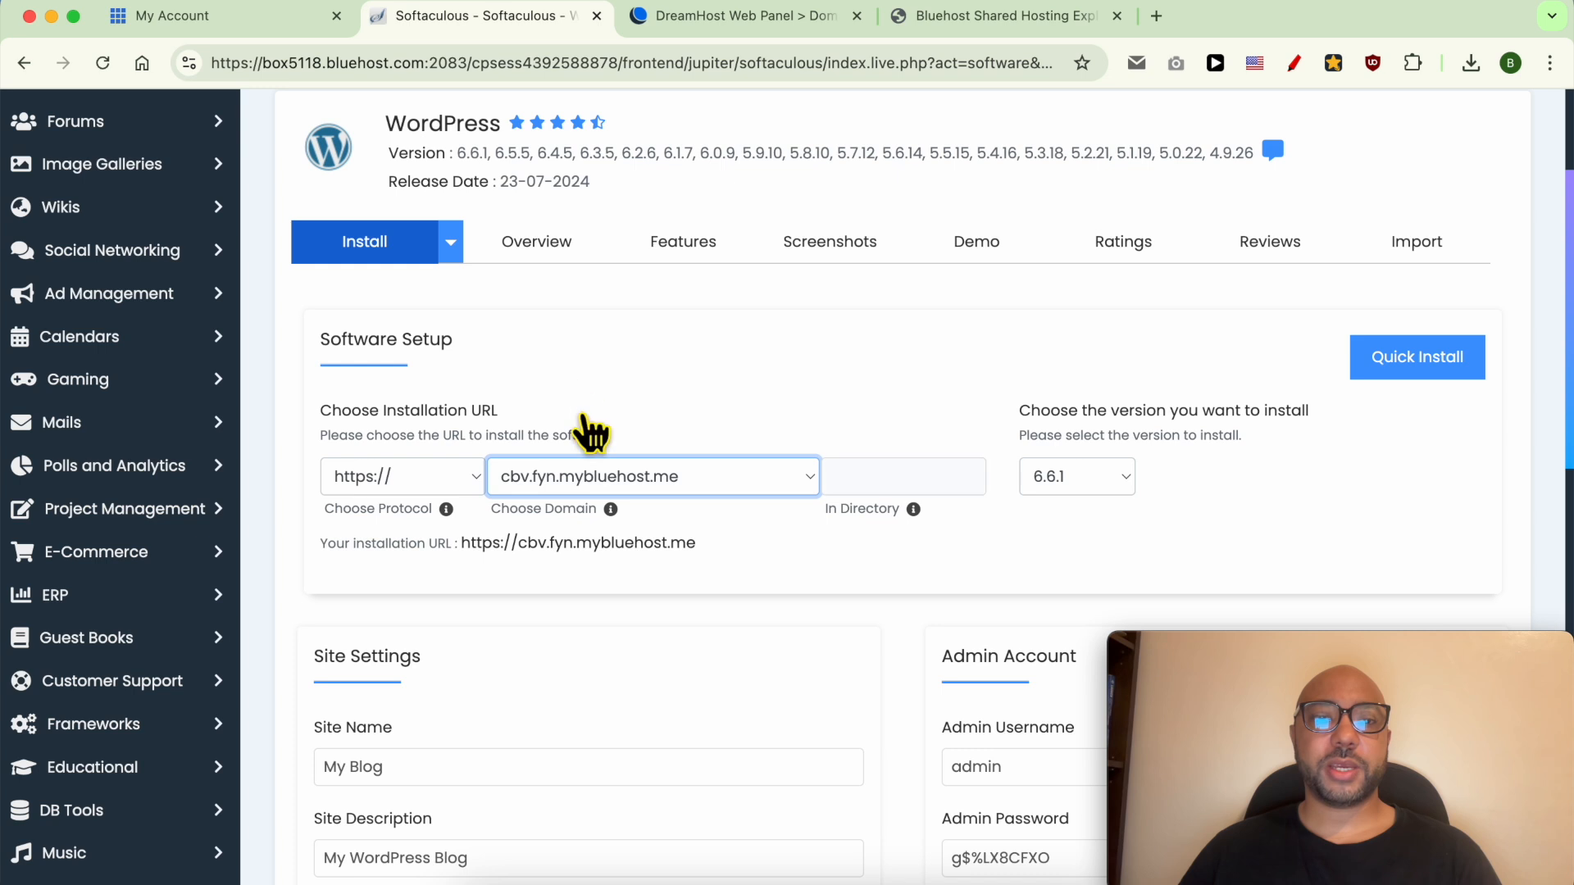
click(607, 476)
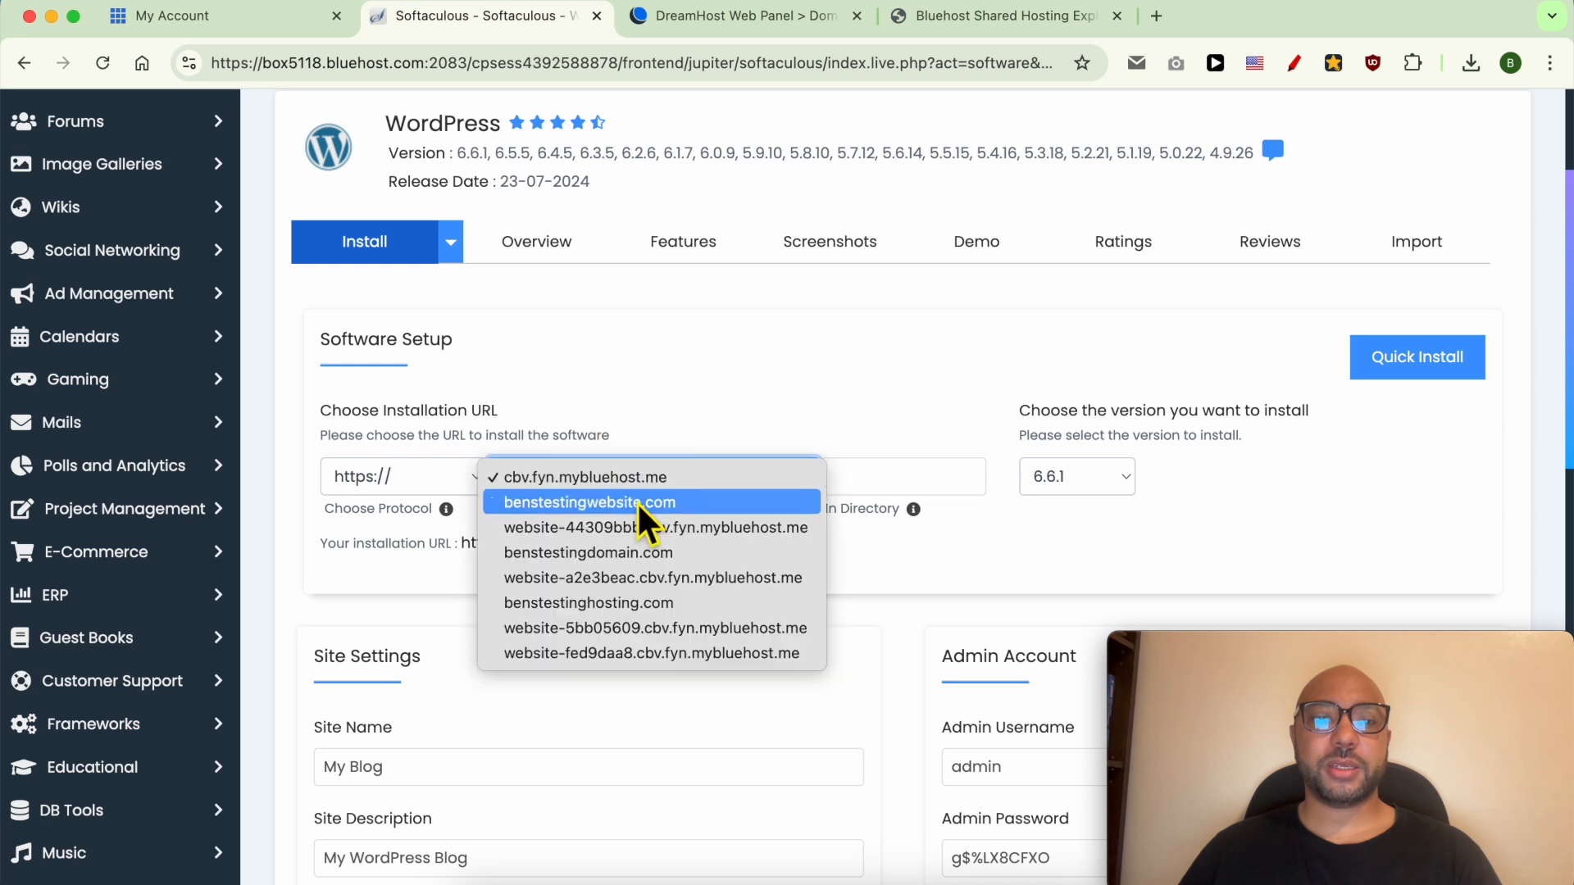
click(685, 556)
Keep WordPress version 6.6.1 and begin replacing the site name My Blog with 'Ben's Testing'.
scroll(984, 525, down, 2)
click(1112, 427)
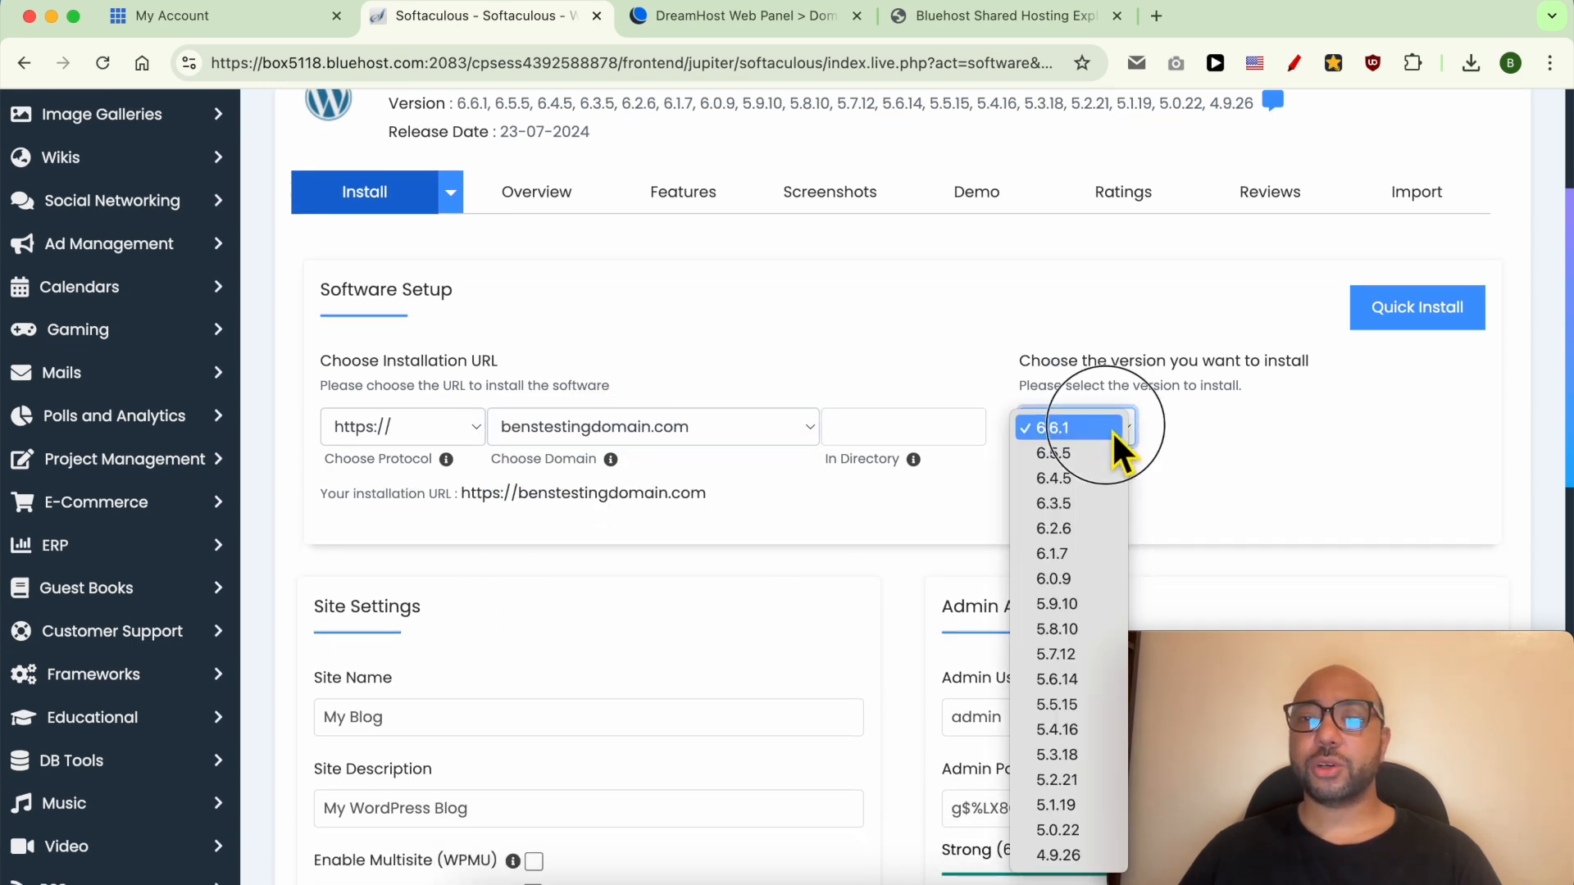
click(1099, 431)
click(1113, 430)
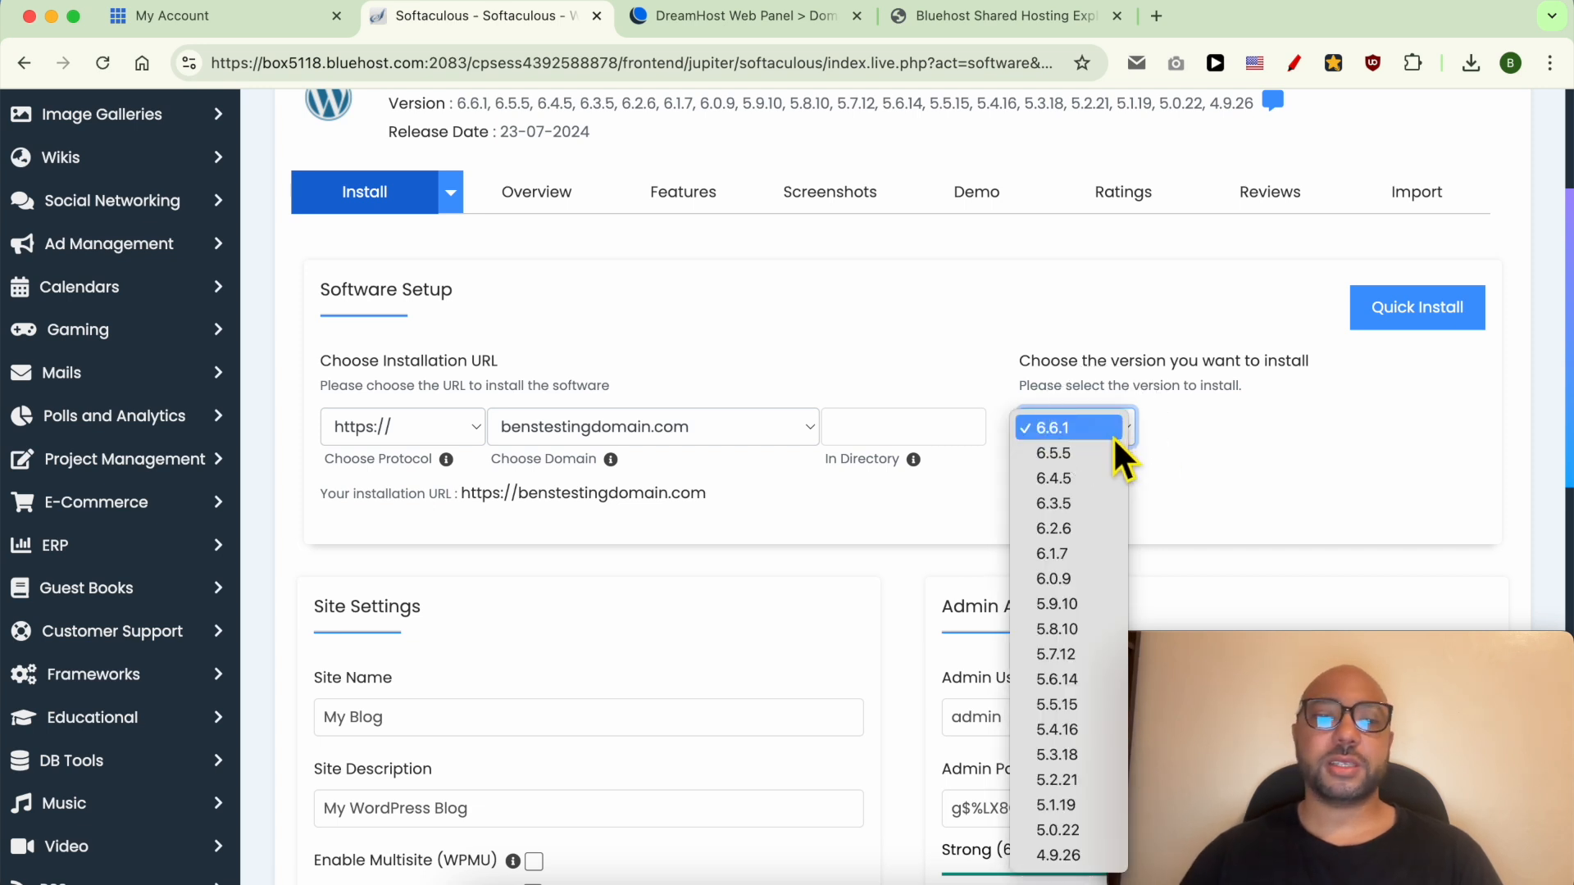
click(858, 574)
scroll(590, 513, down, 5)
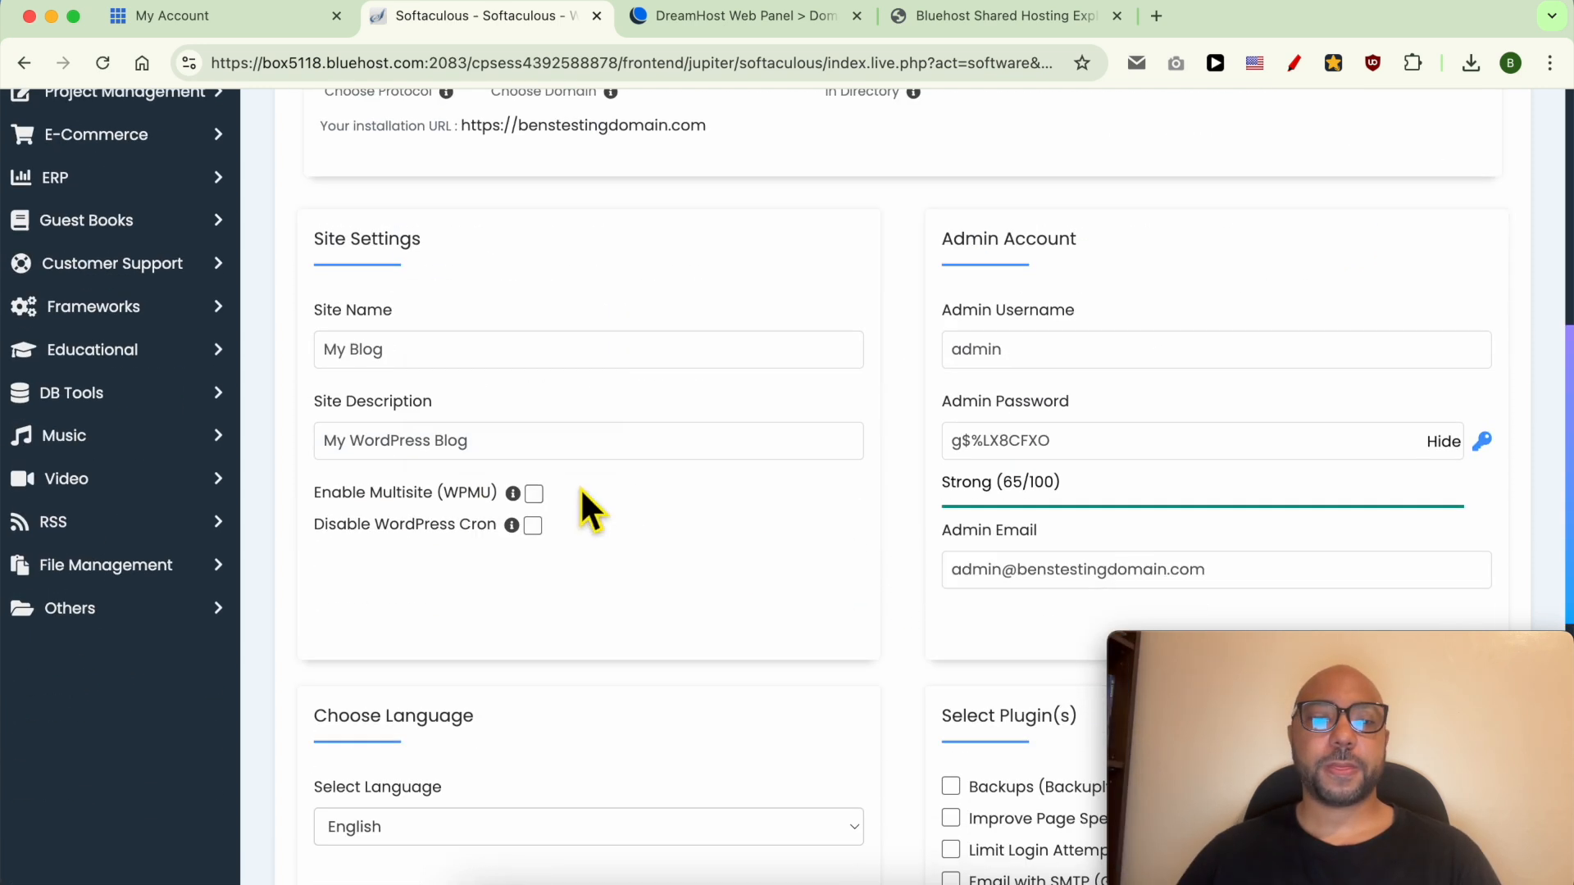
triple_click(429, 362)
text(Ben's Testing Domain)
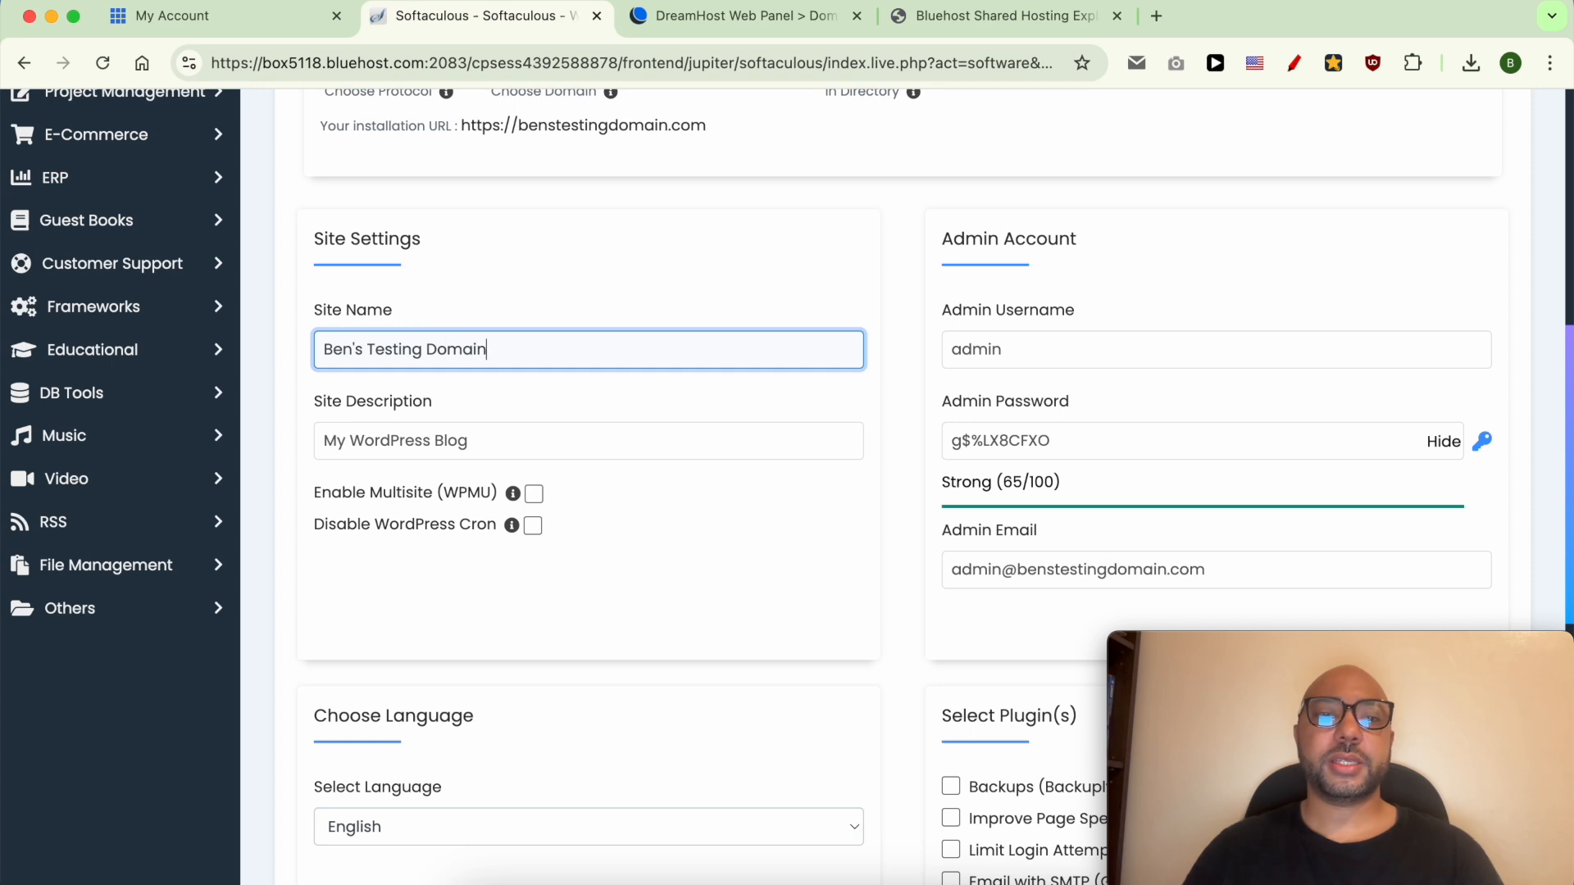
Replace the default admin username and set a new admin password rated Strong (78/100).
triple_click(412, 441)
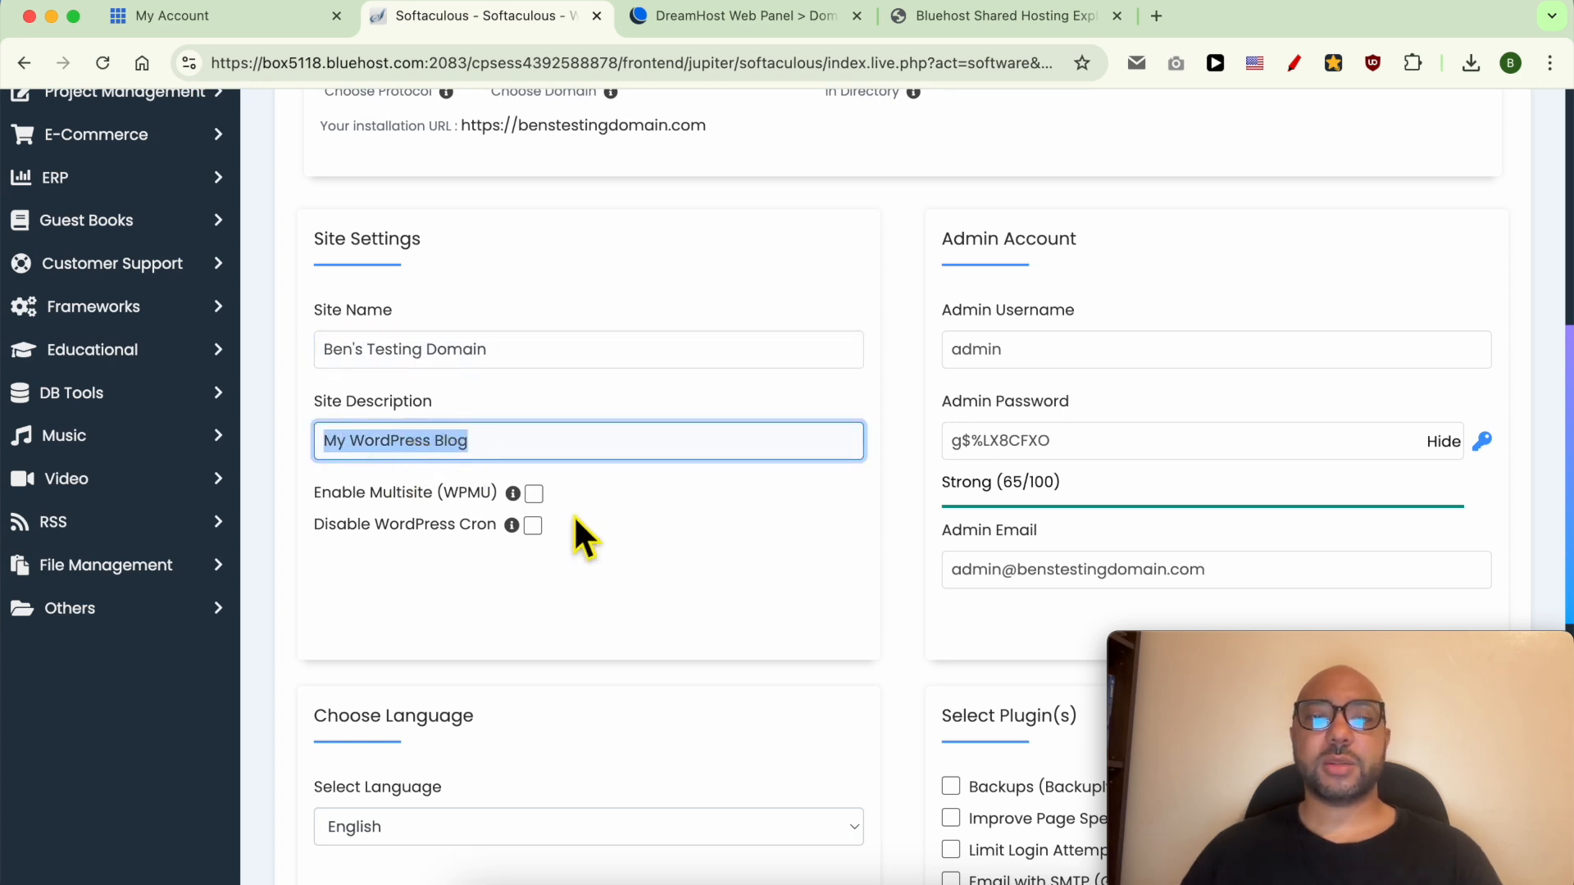
double_click(1093, 364)
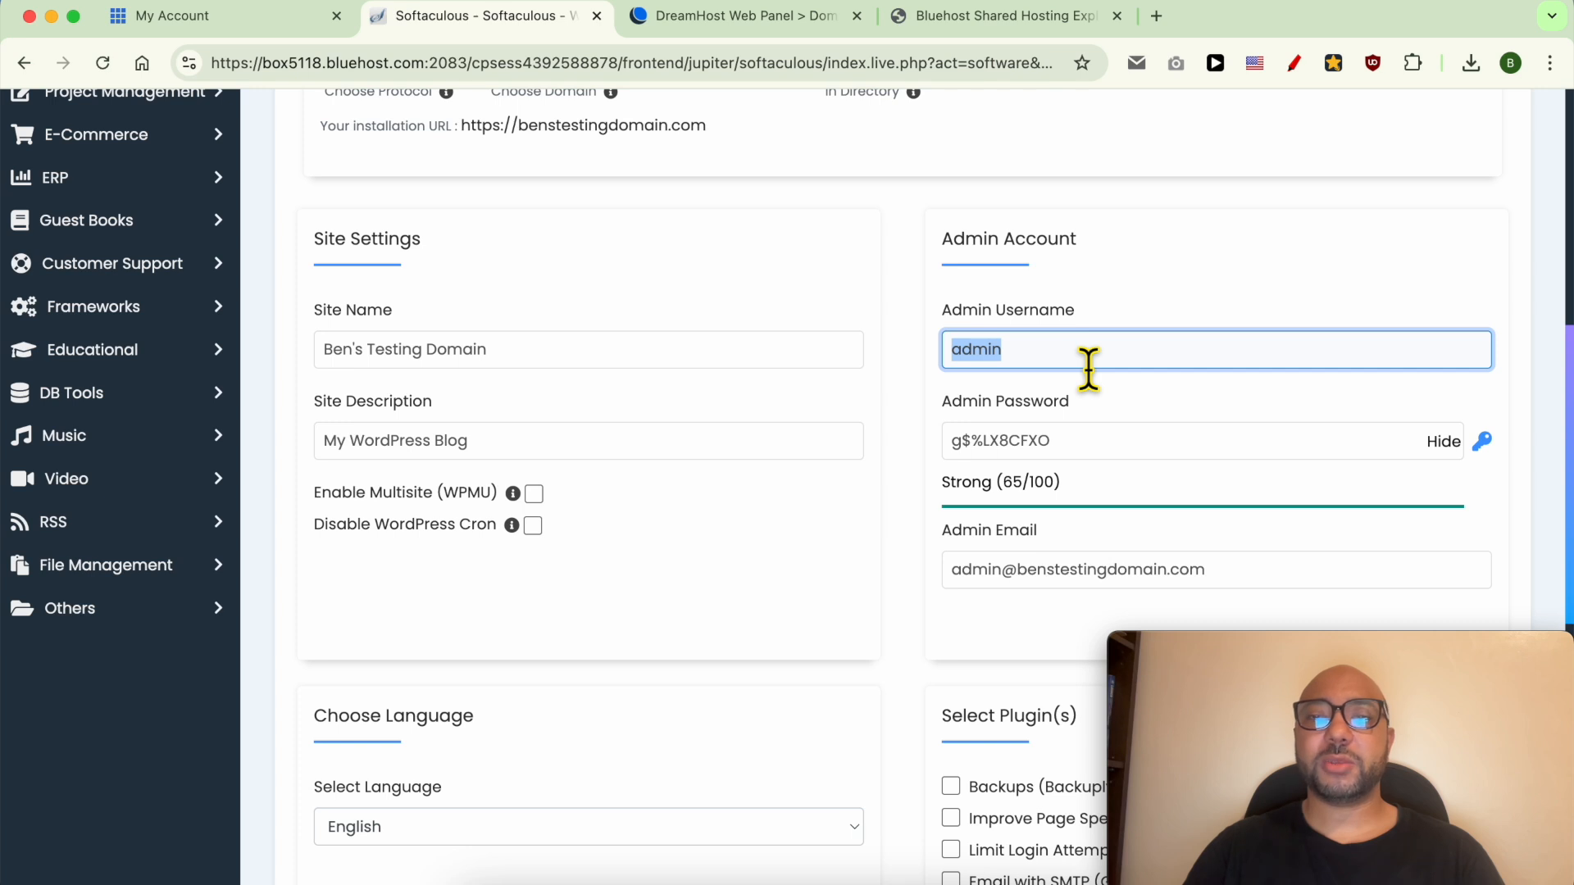
text(Ben)
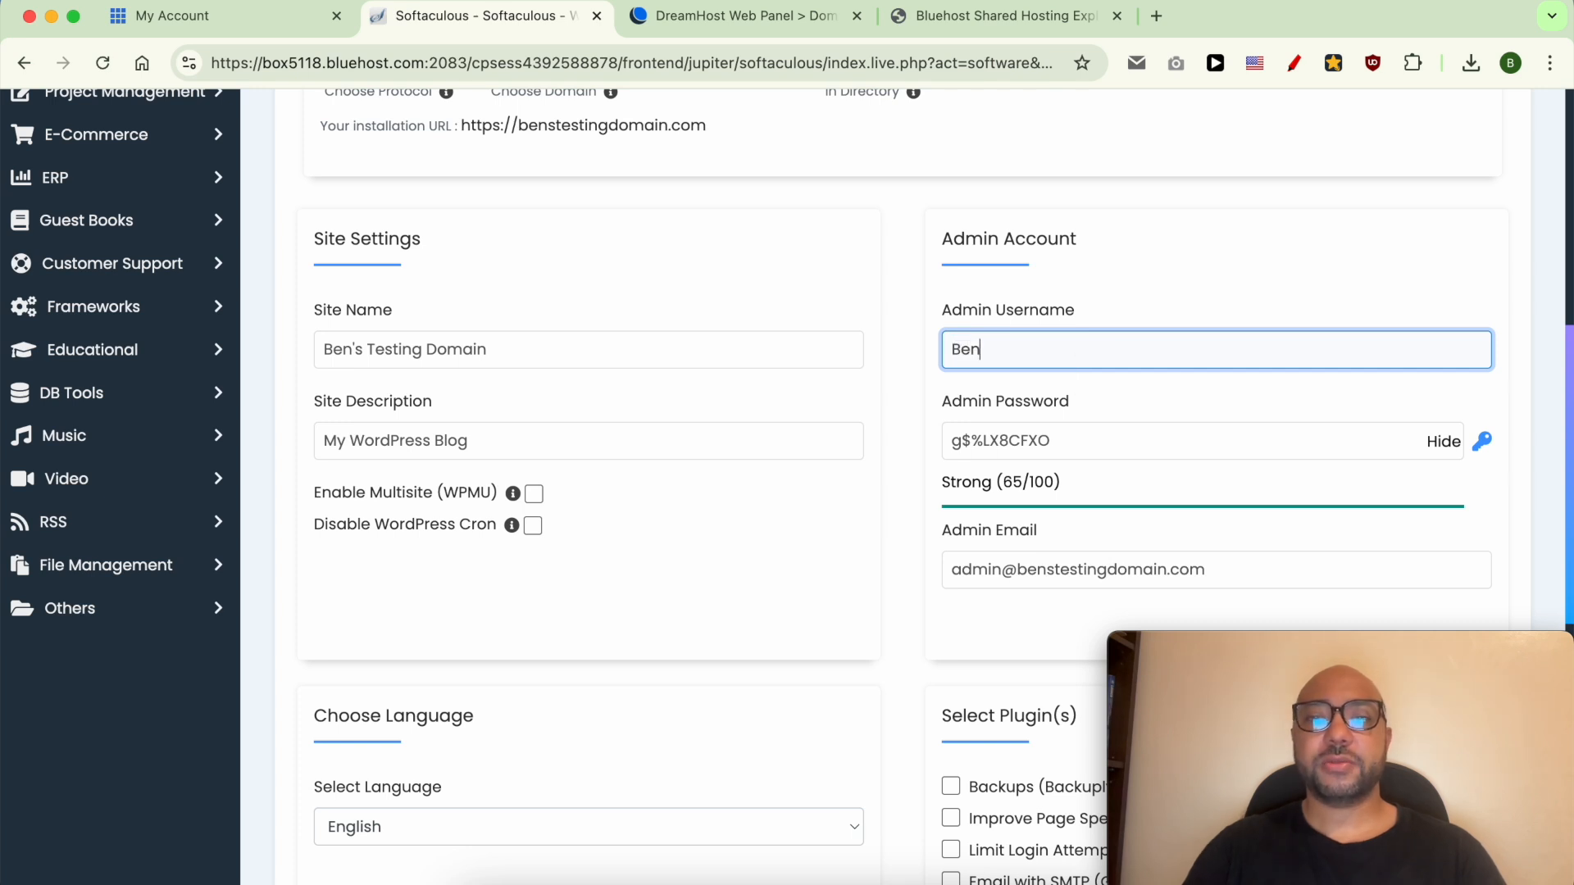
double_click(1239, 456)
text(•••••••••)
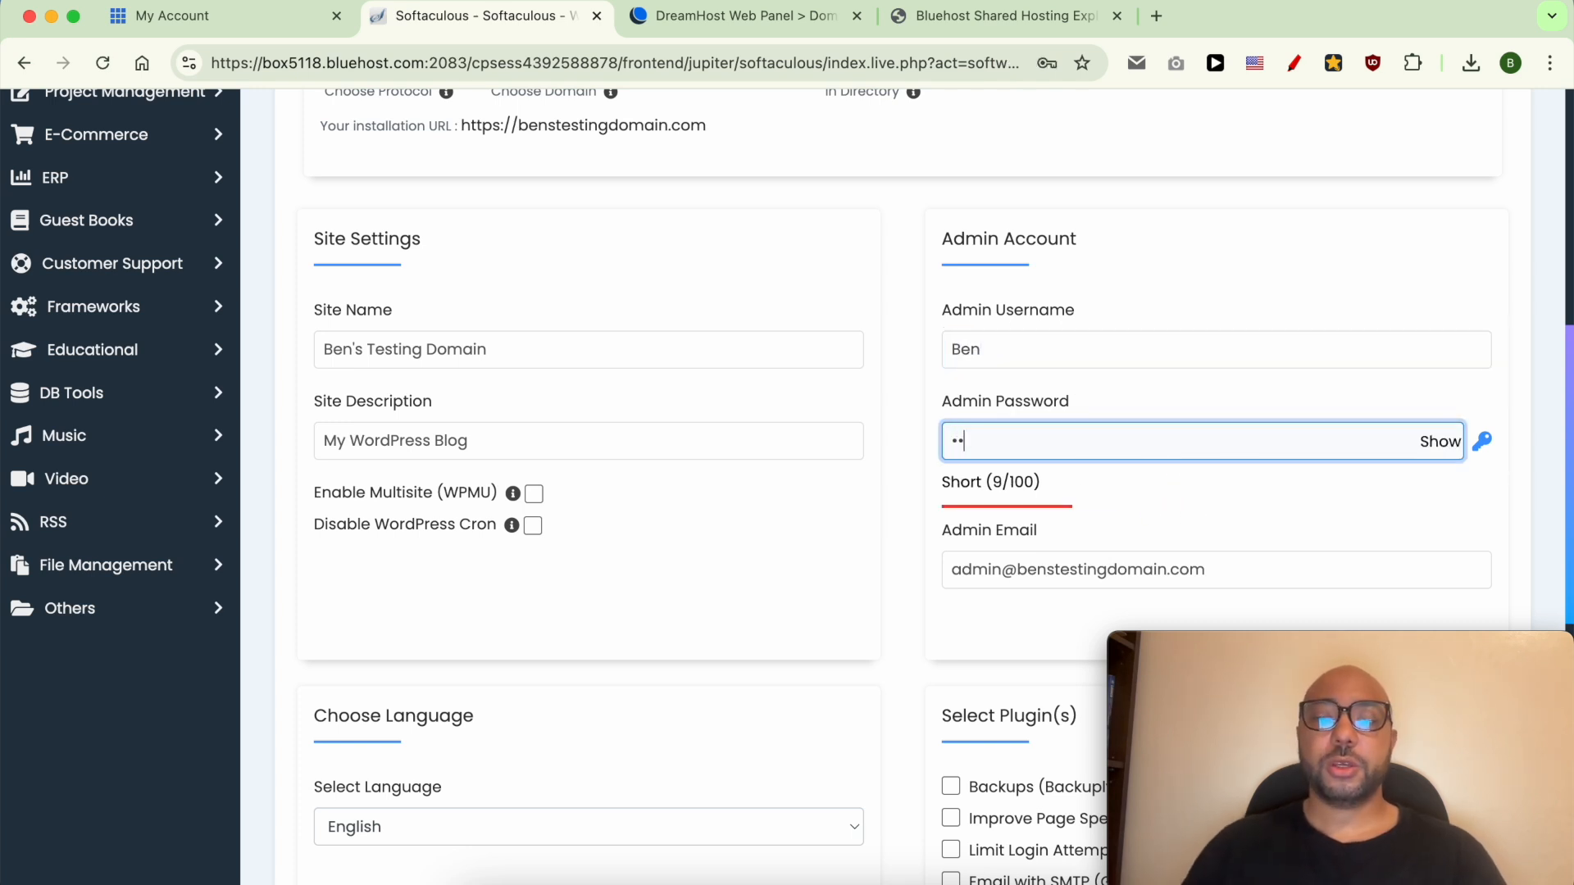
text(••)
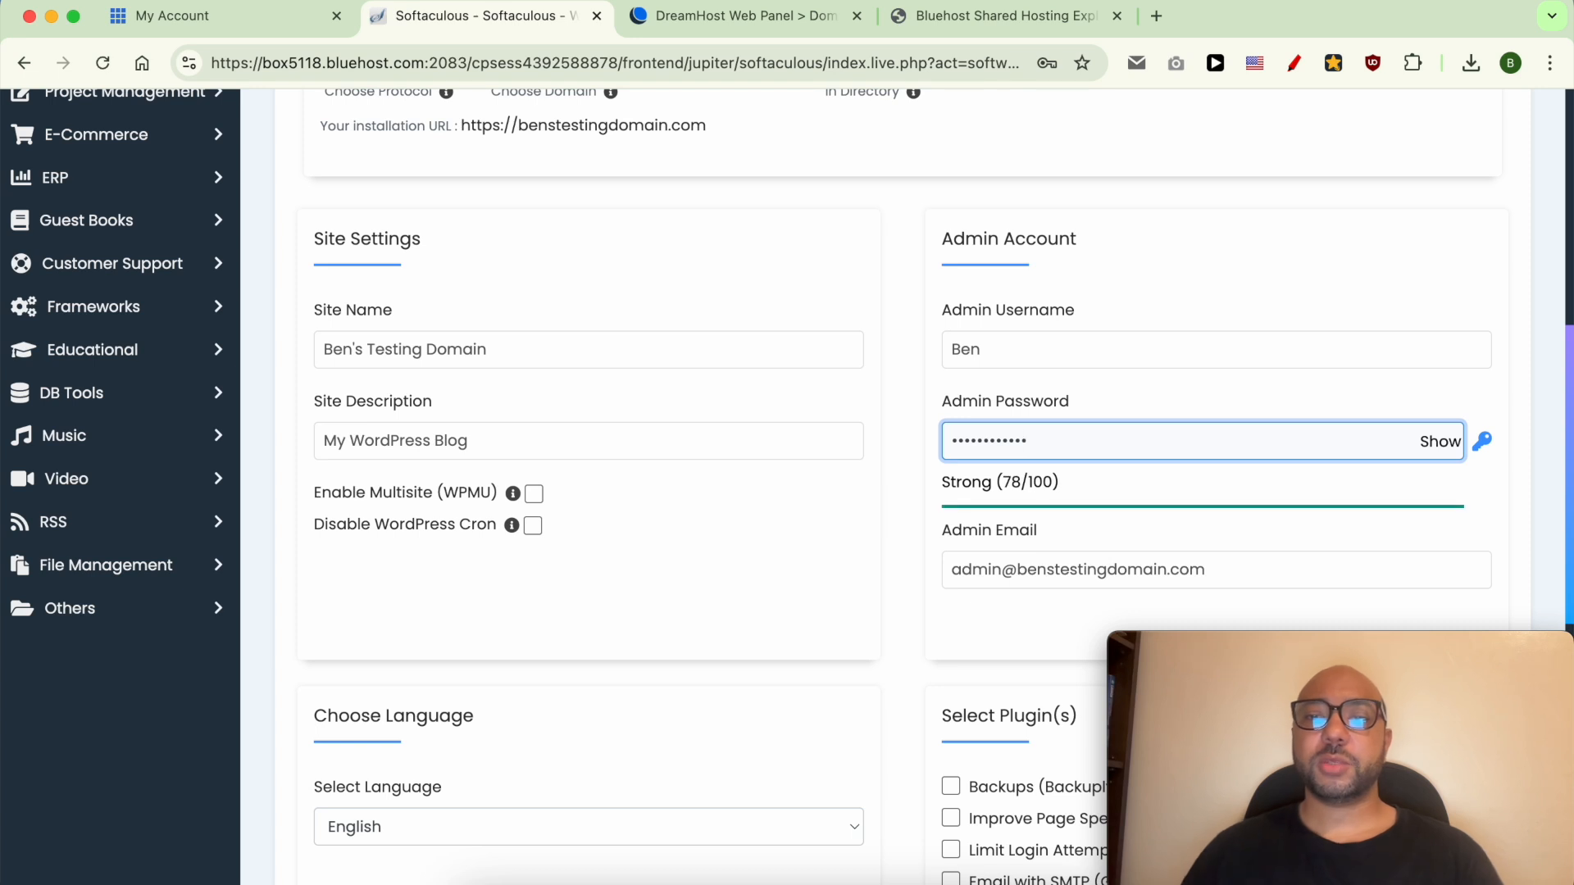
Replace the default admin e-mail with the admin's own e-mail address.
scroll(1118, 498, down, 4)
triple_click(1057, 433)
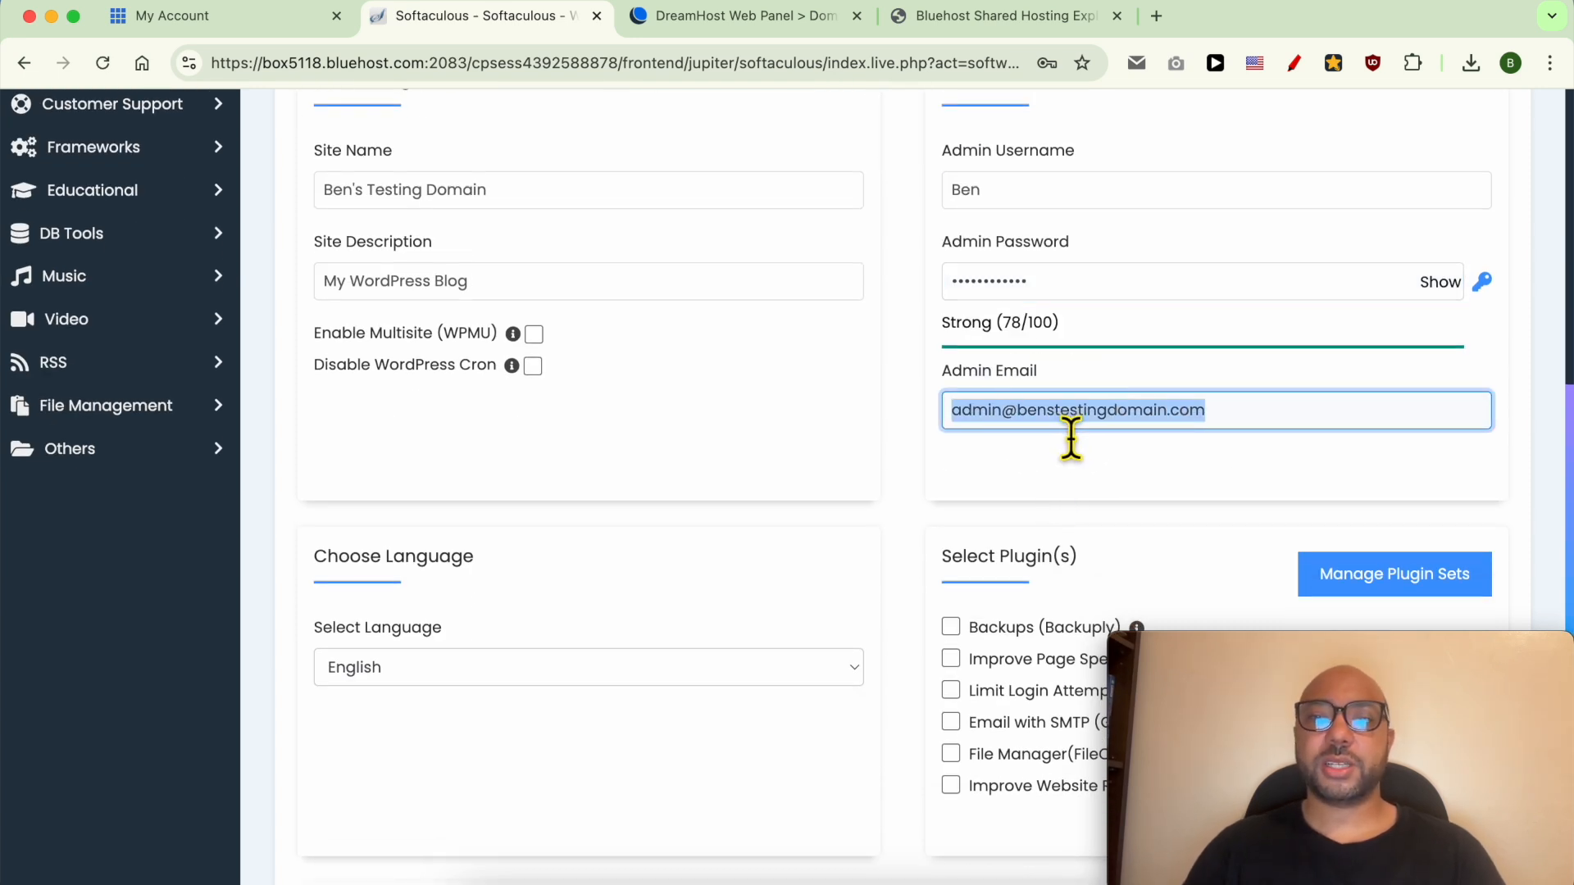
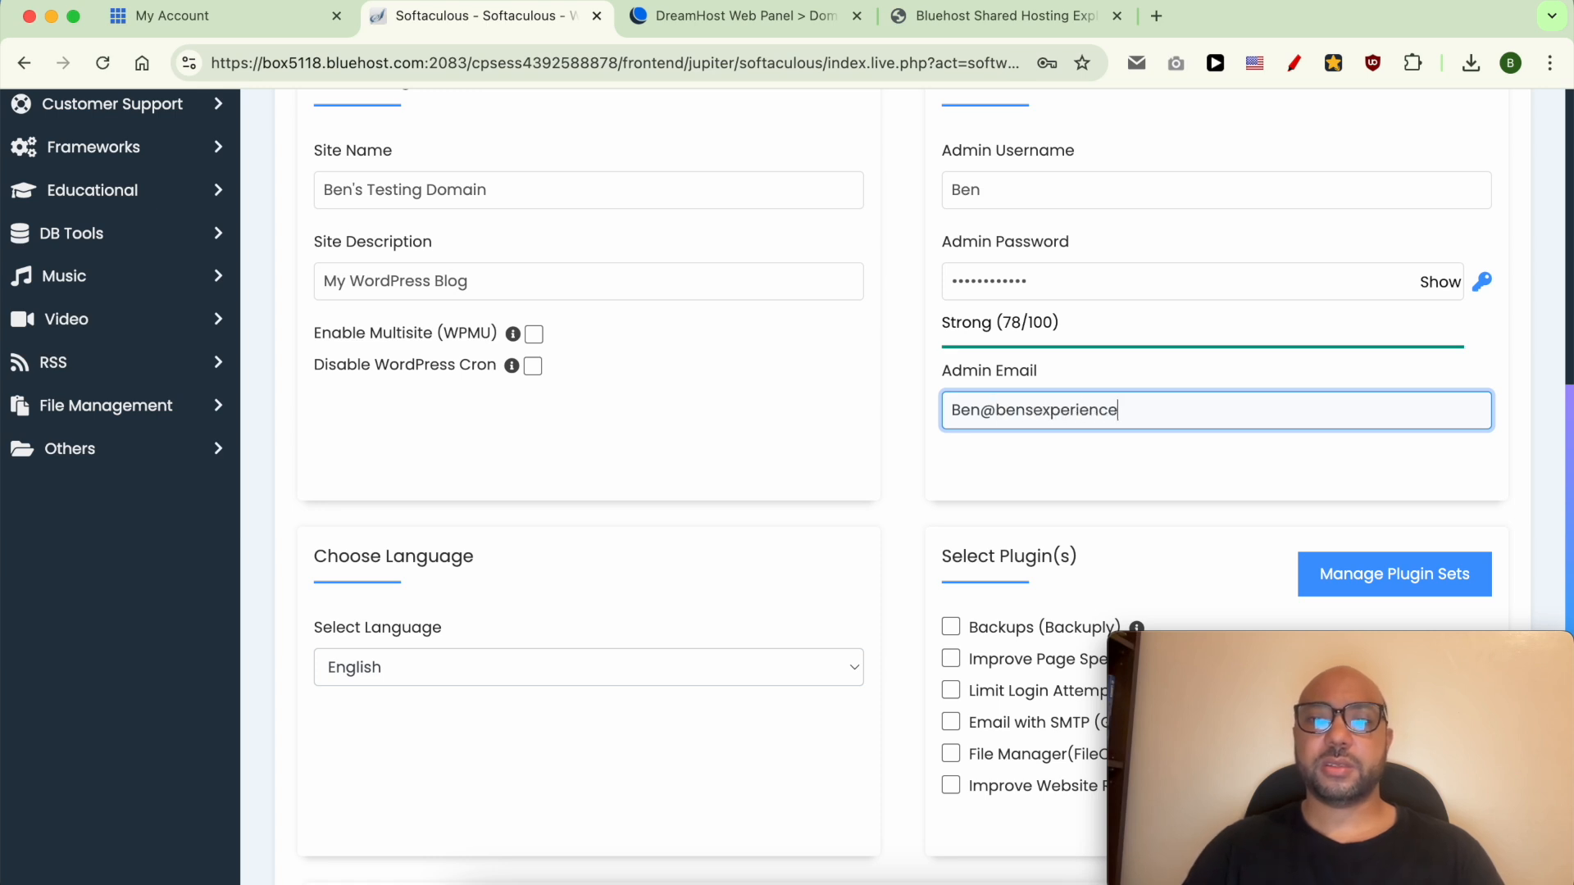
click(692, 528)
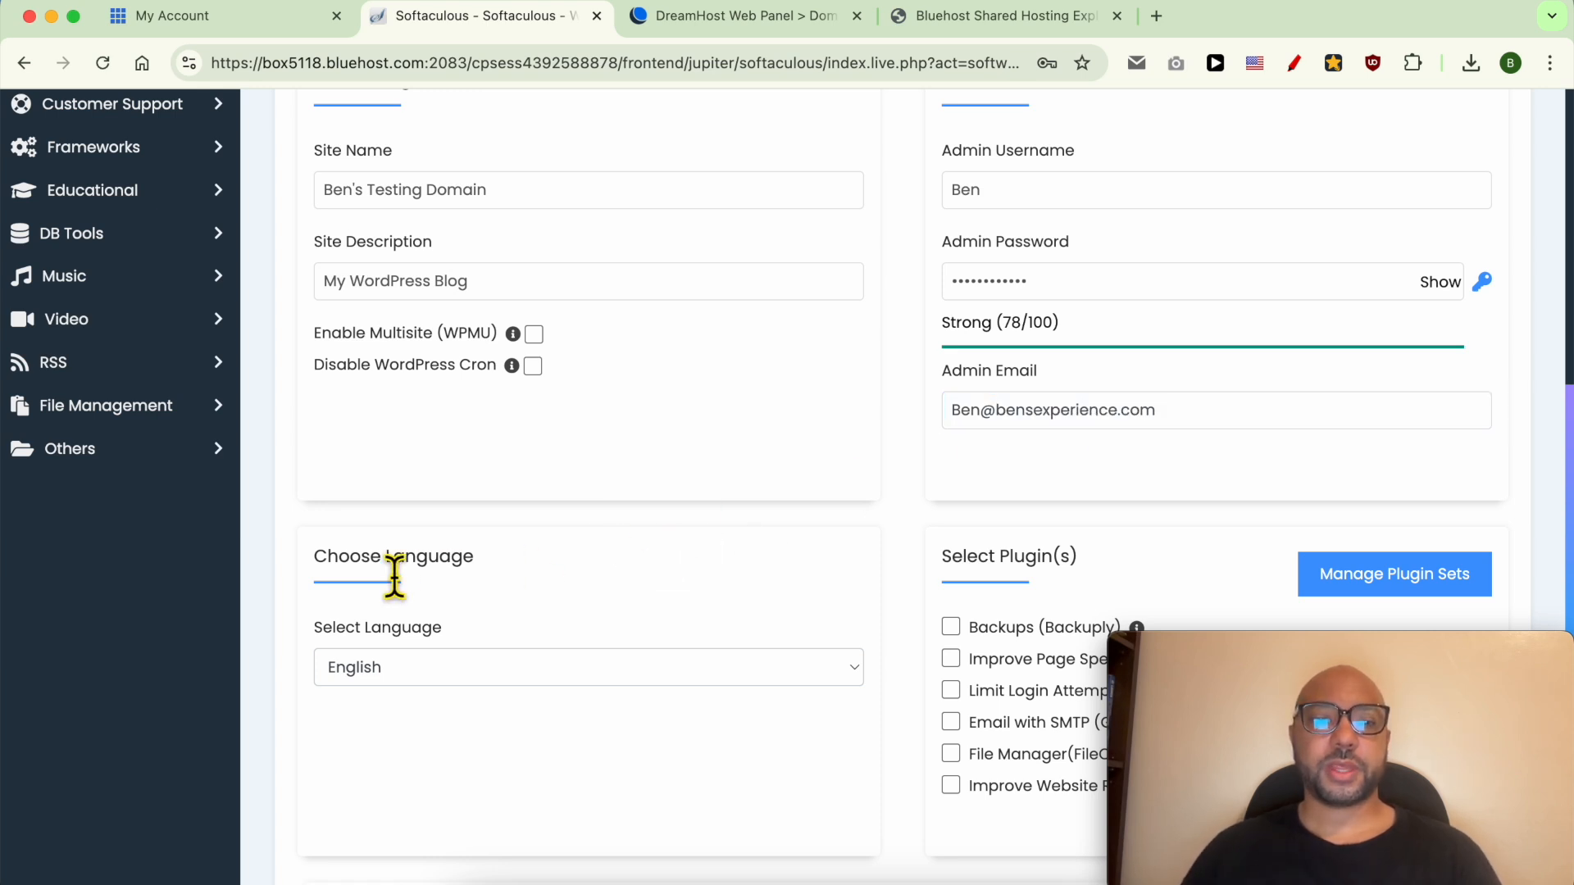
scroll(386, 525, down, 4)
triple_click(349, 408)
Leave the site language set to English.
click(437, 499)
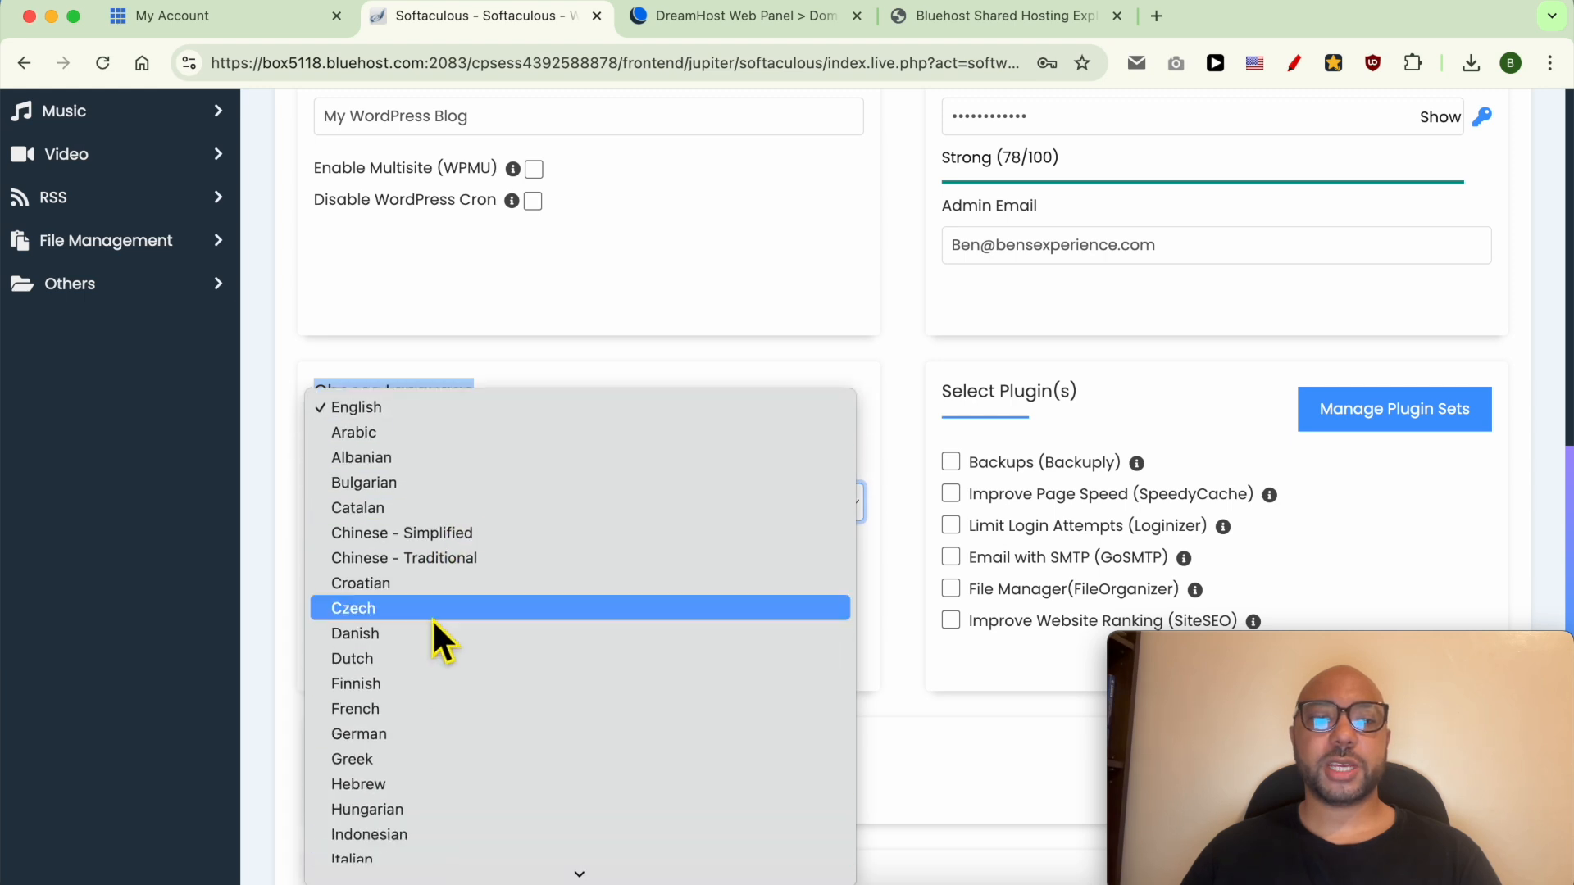
scroll(431, 620, down, 5)
scroll(433, 627, up, 2)
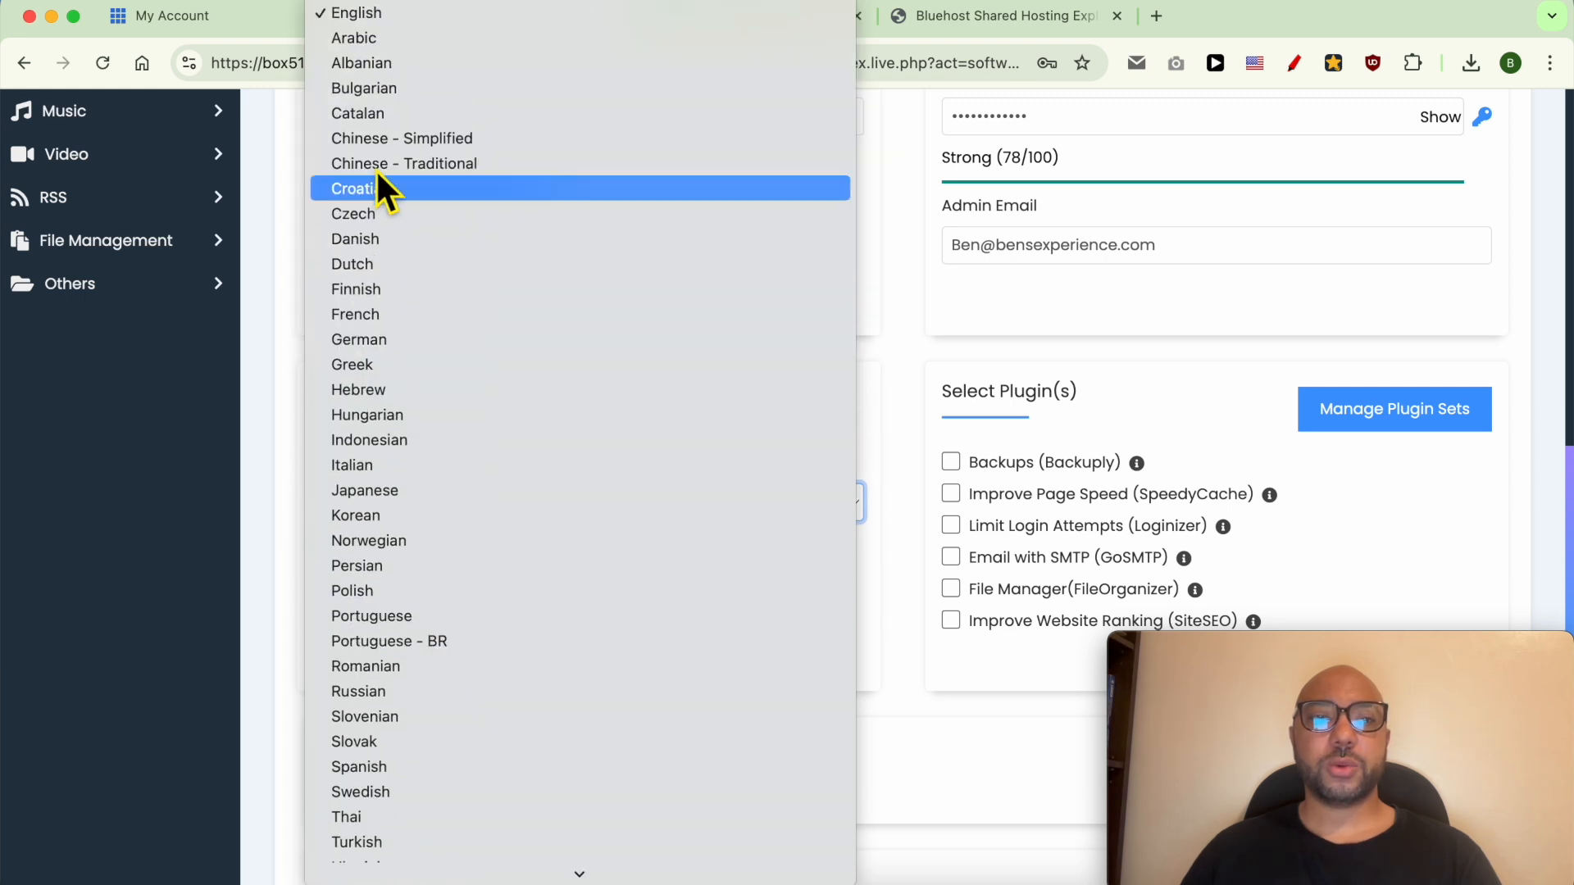
click(380, 16)
click(902, 426)
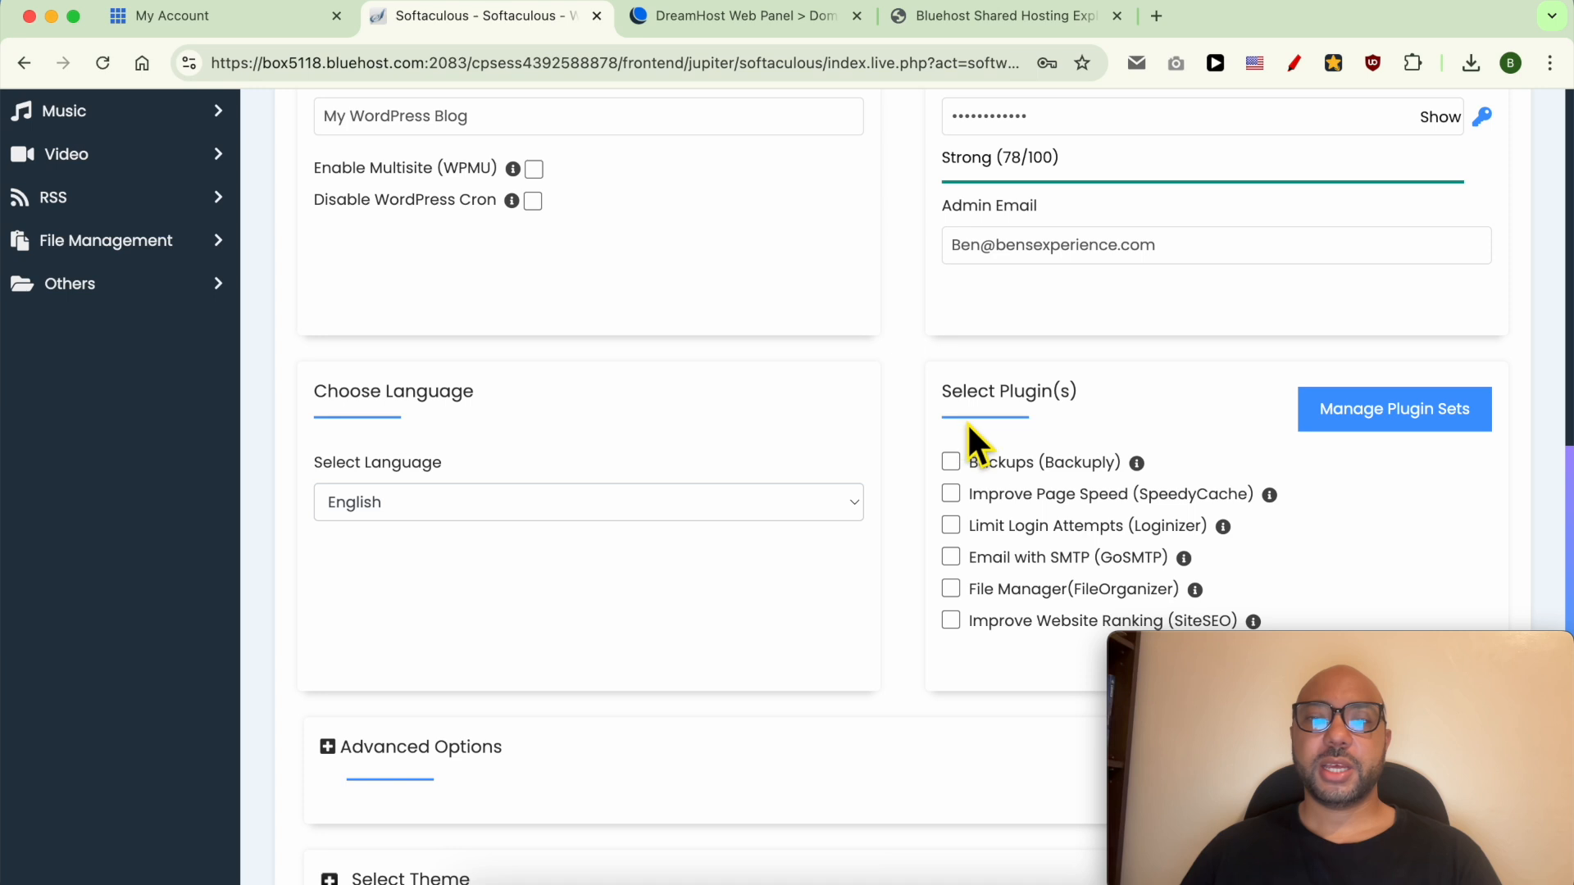
scroll(976, 410, down, 1)
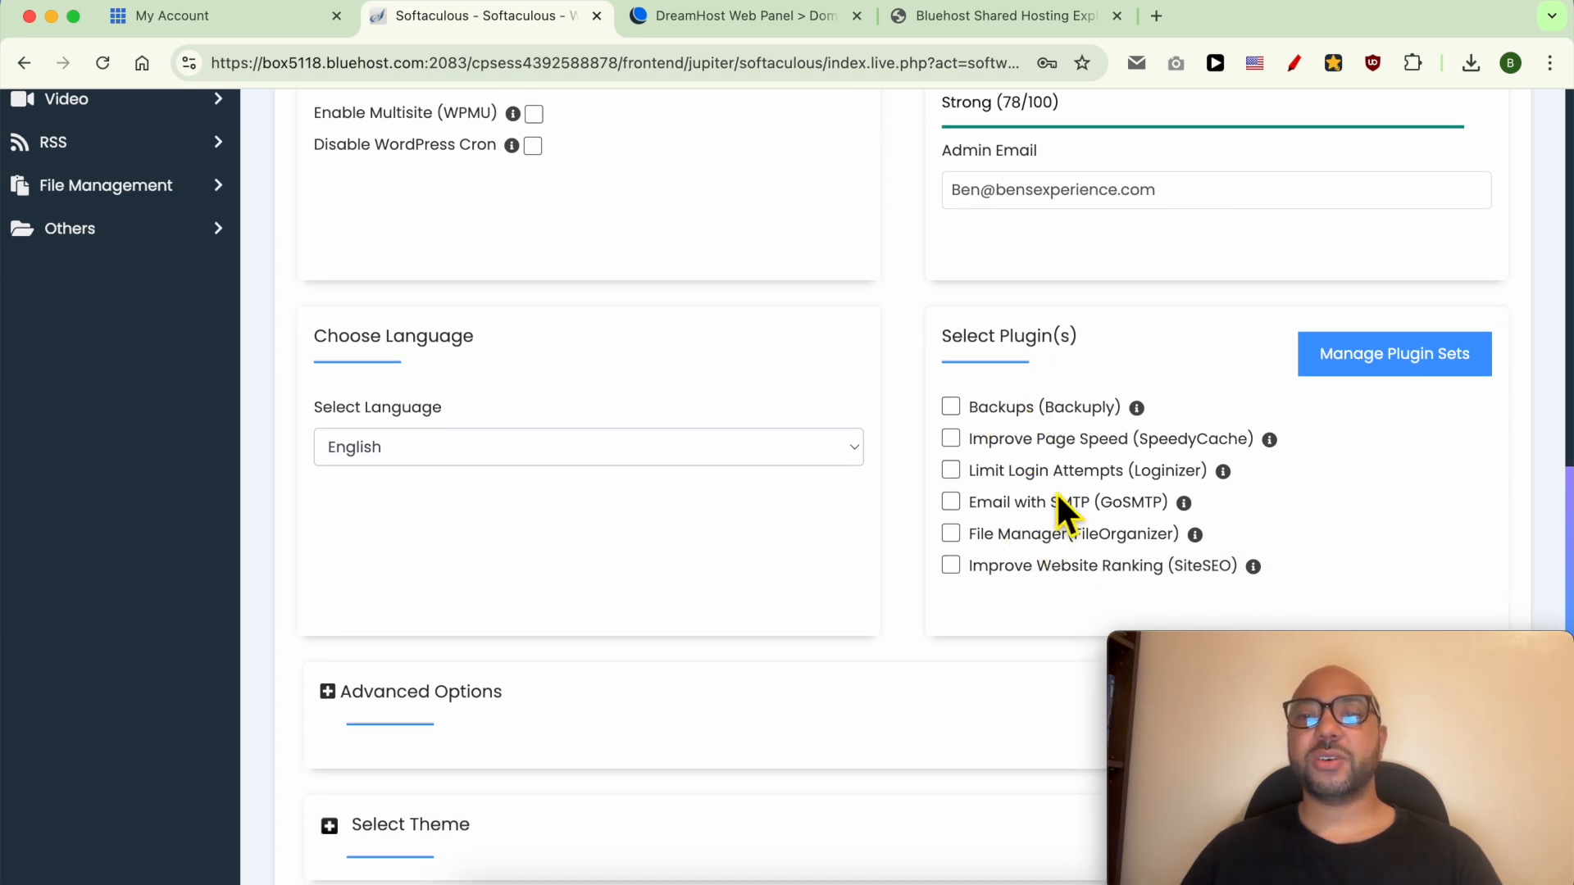
scroll(778, 541, down, 5)
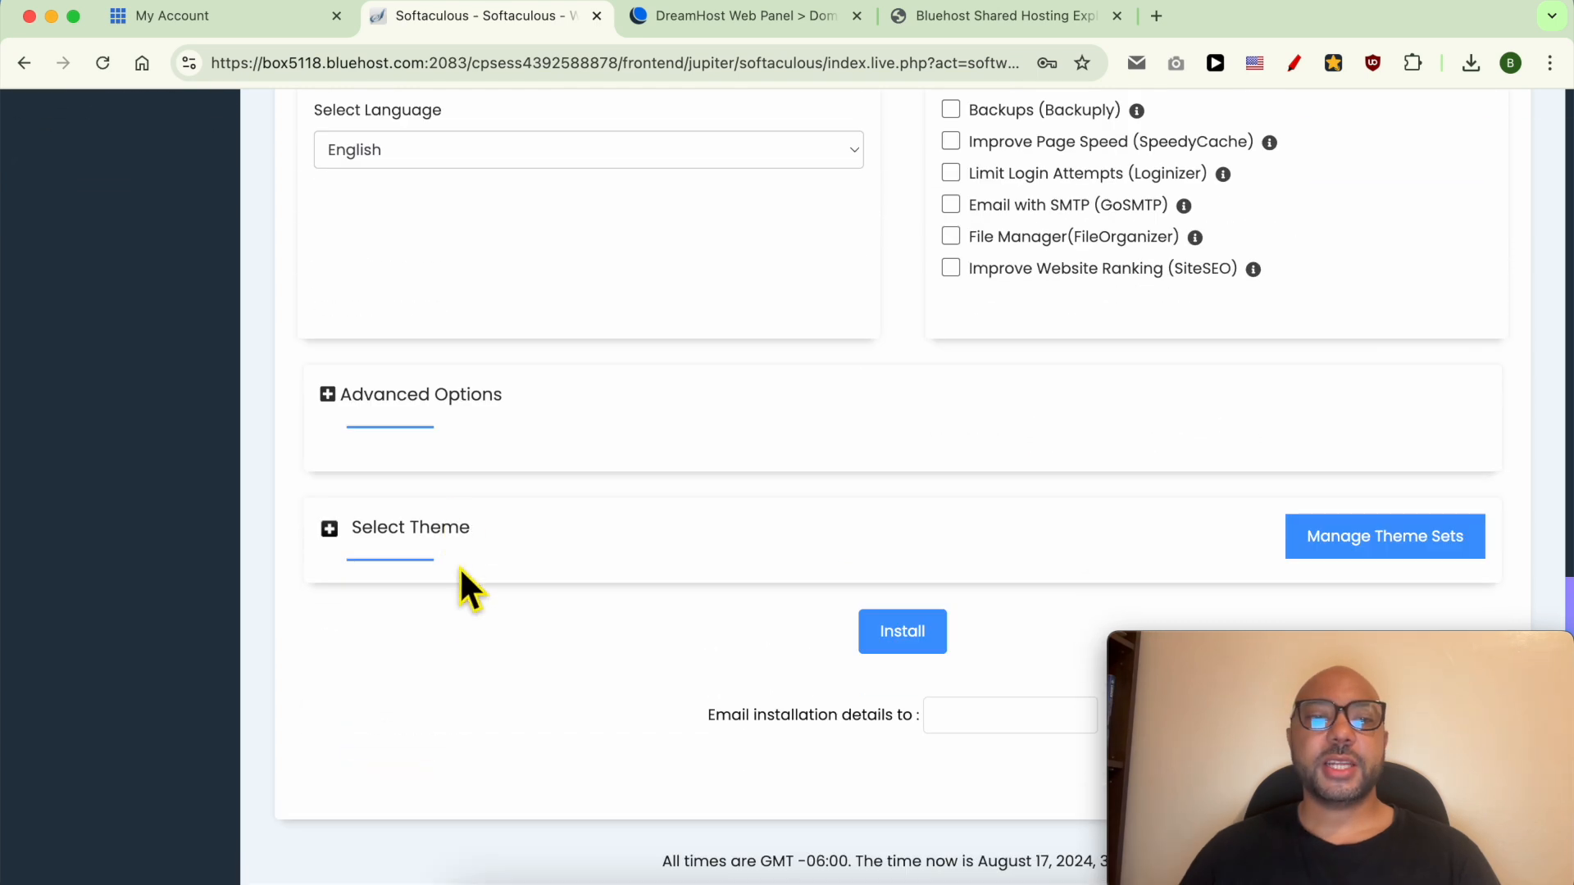
Under Advanced Options, change the database name from wp751 to bens.
click(450, 396)
scroll(492, 492, down, 1)
double_click(494, 461)
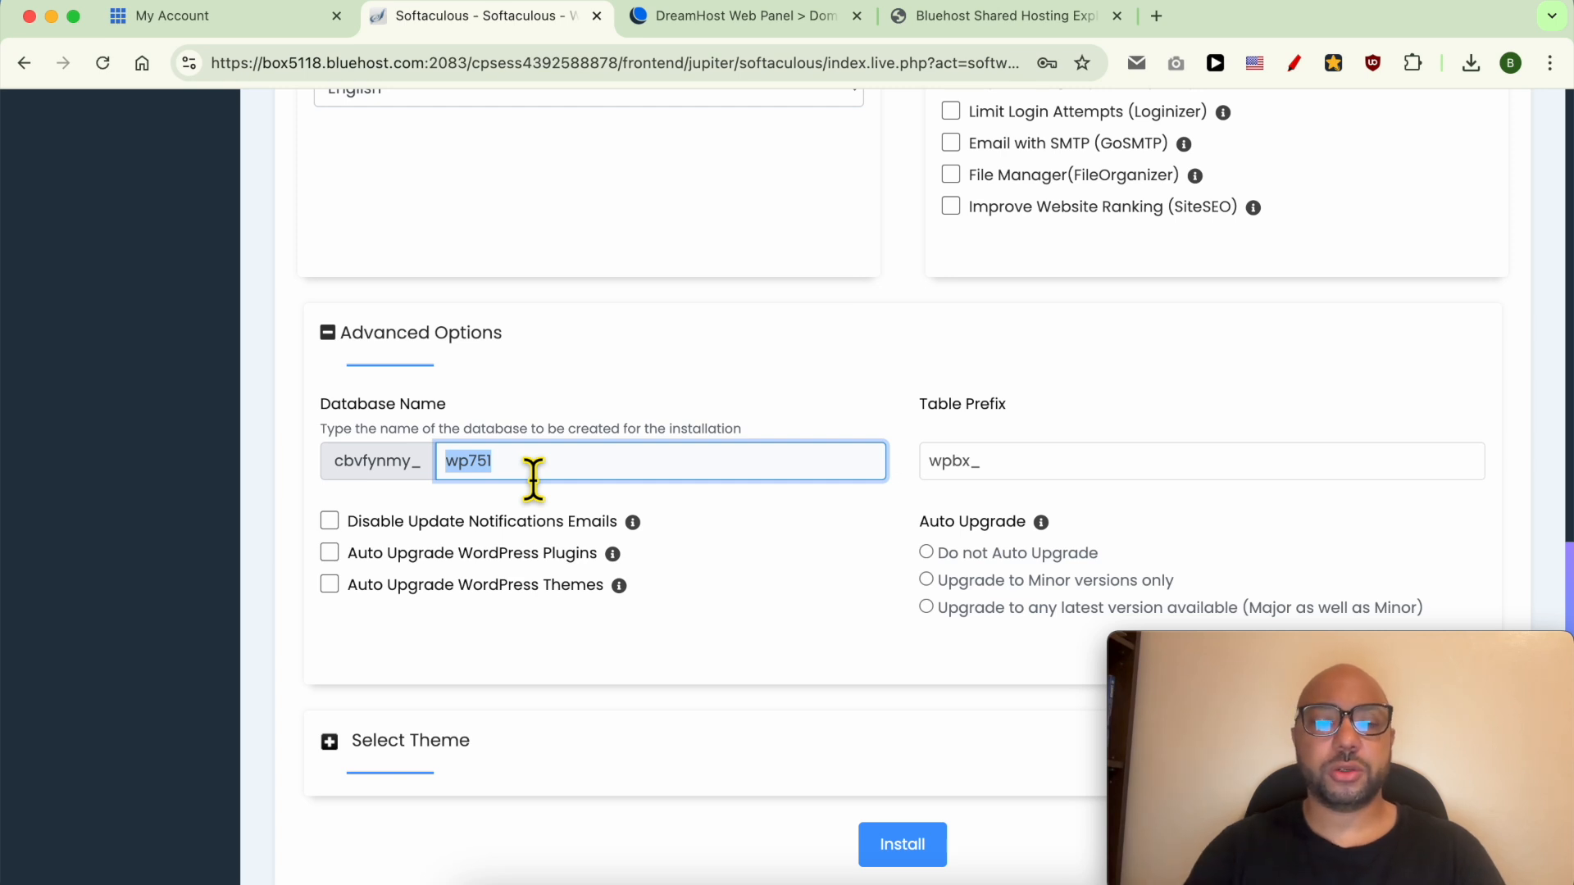
text(benstestingdomain)
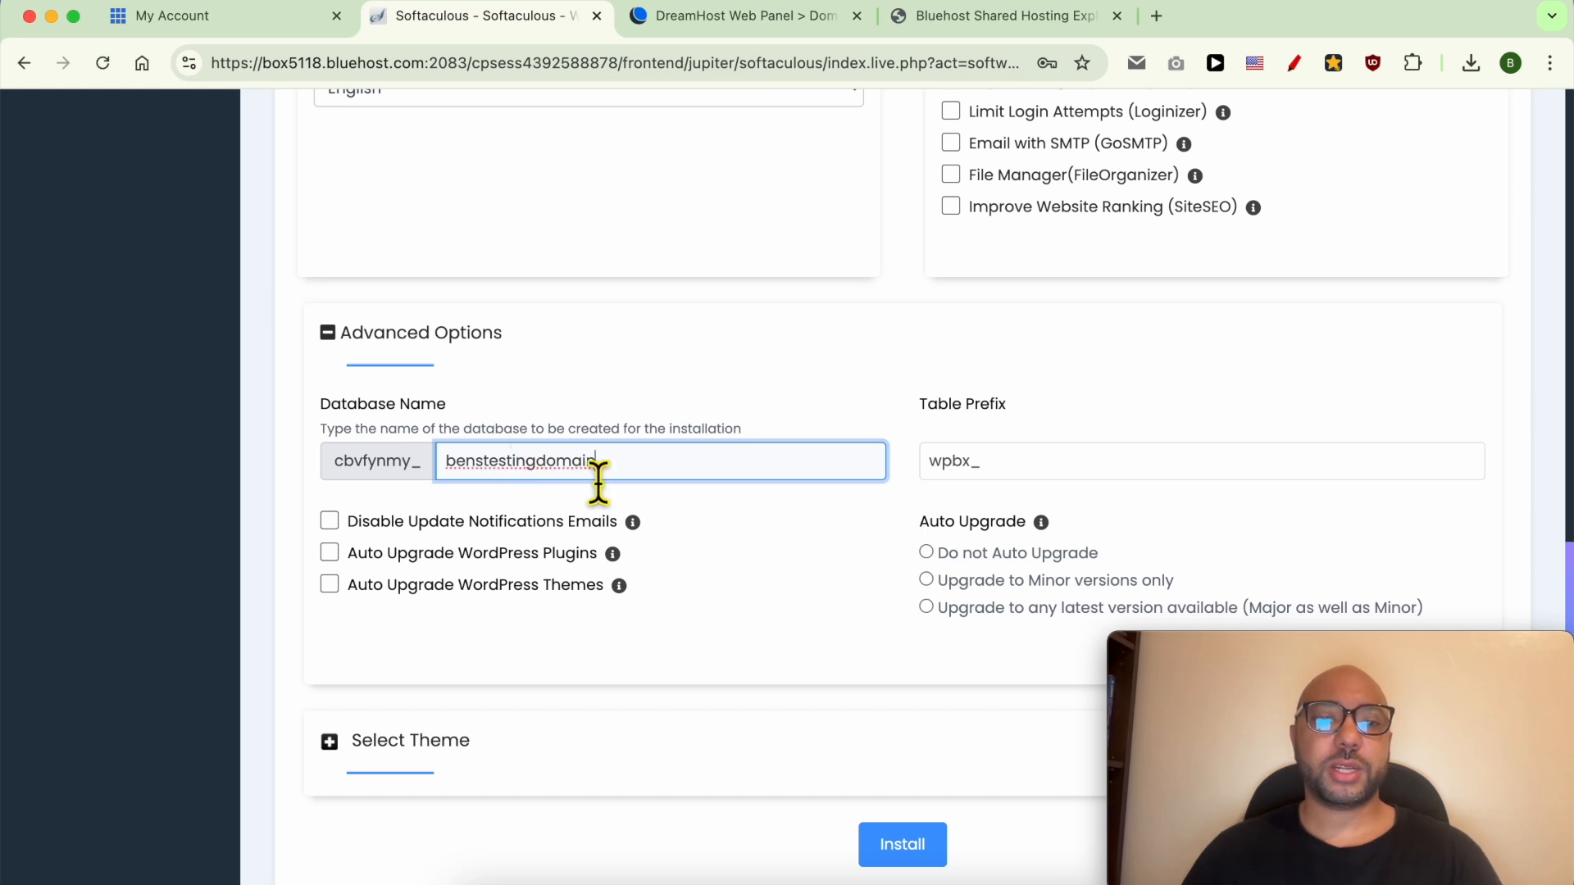
drag(598, 469, 483, 476)
key(BackSpace)
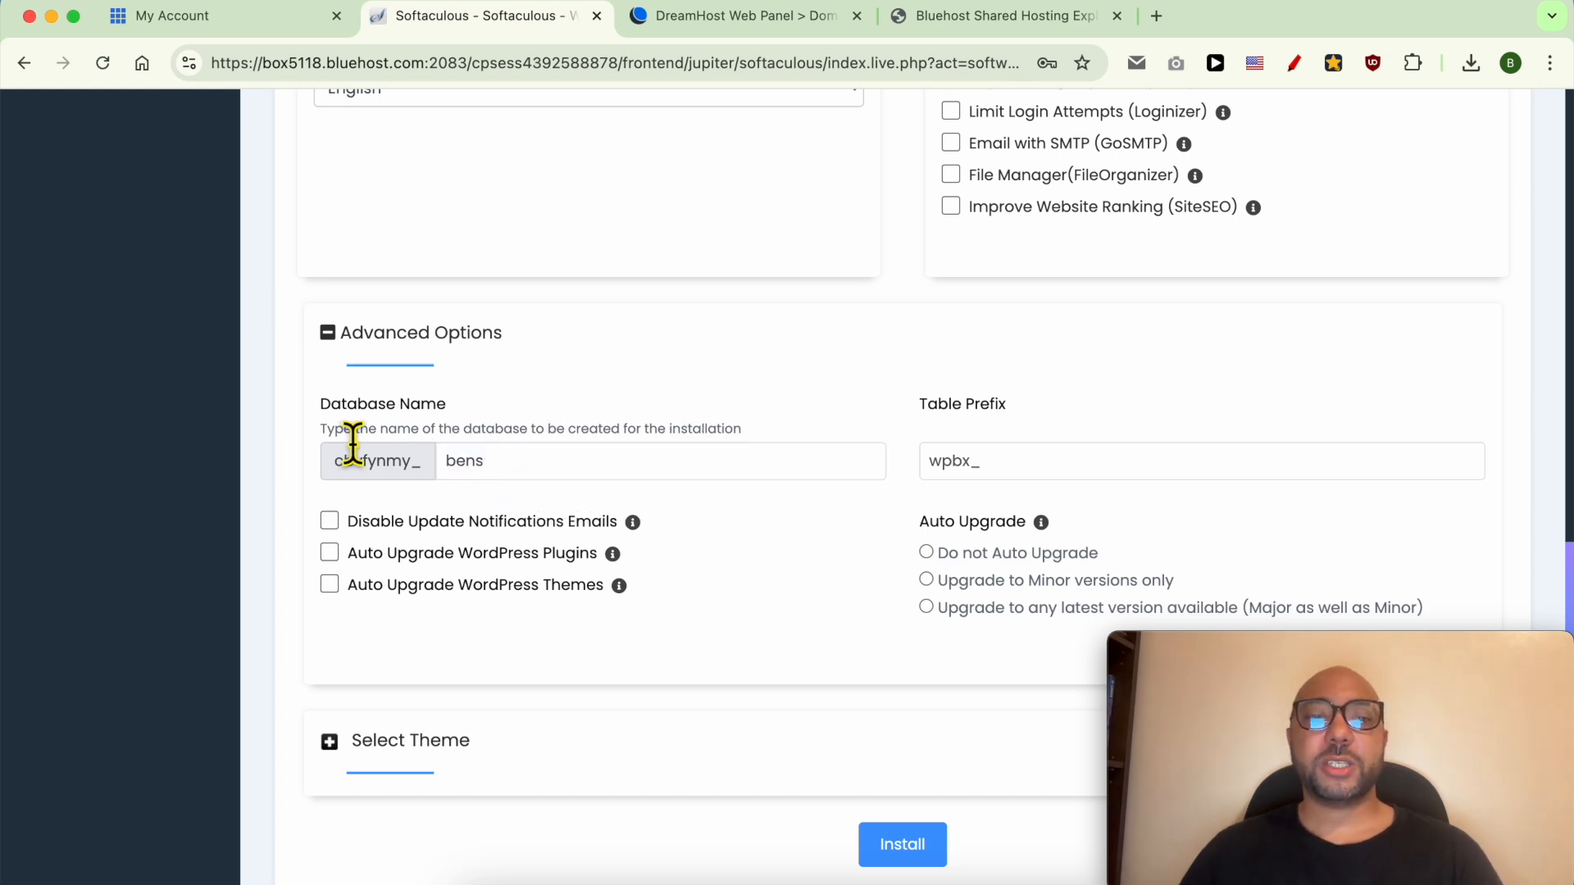
click(488, 463)
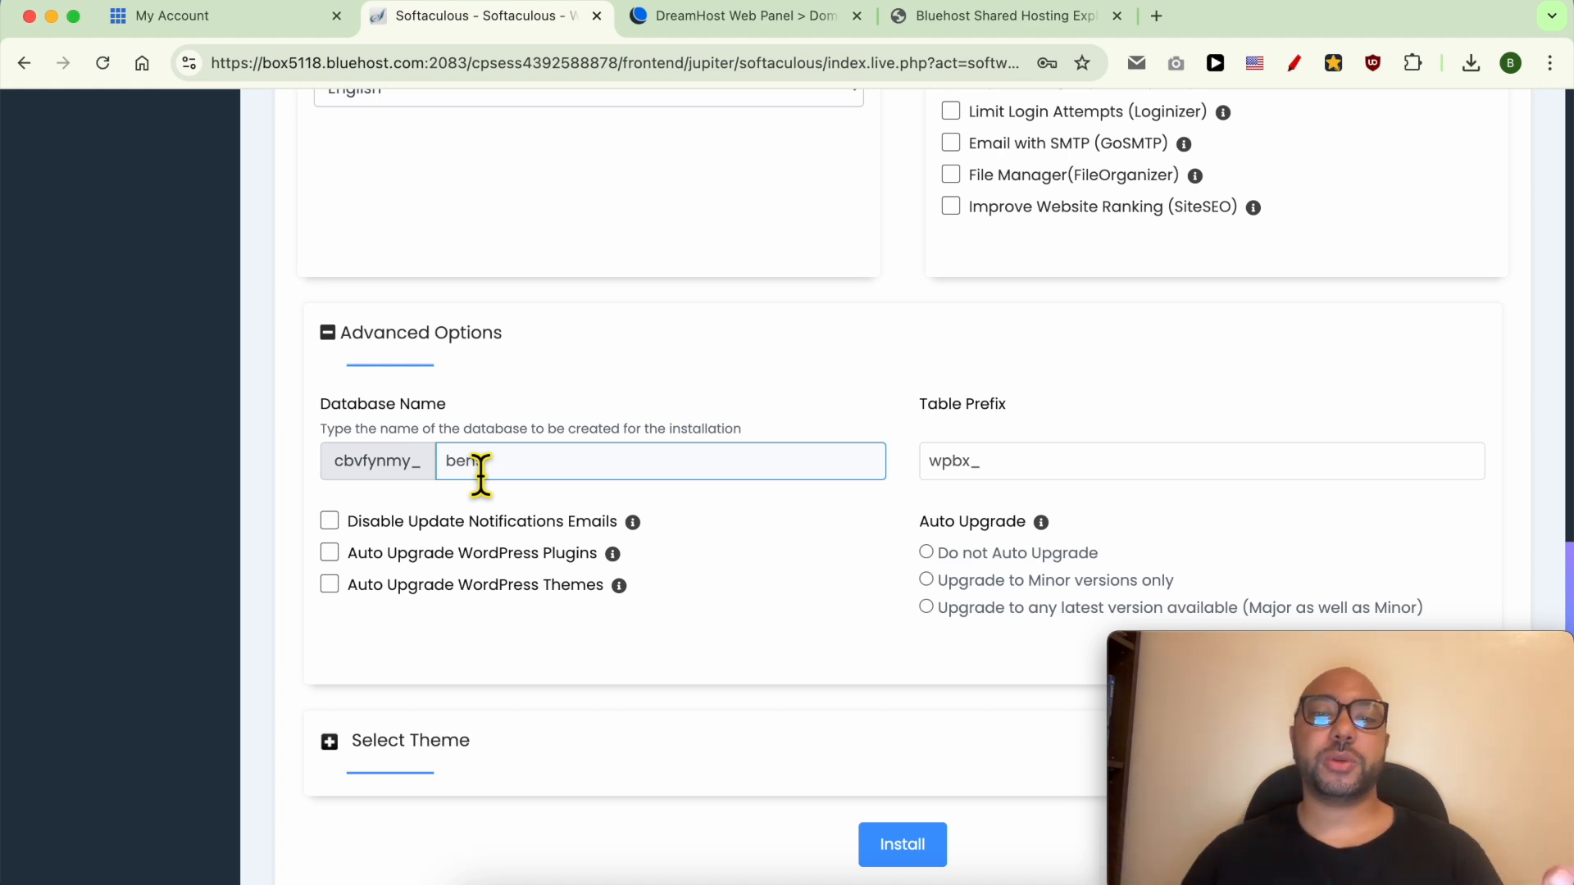
click(725, 527)
Start the WordPress installation from the bottom of the form.
scroll(820, 591, down, 2)
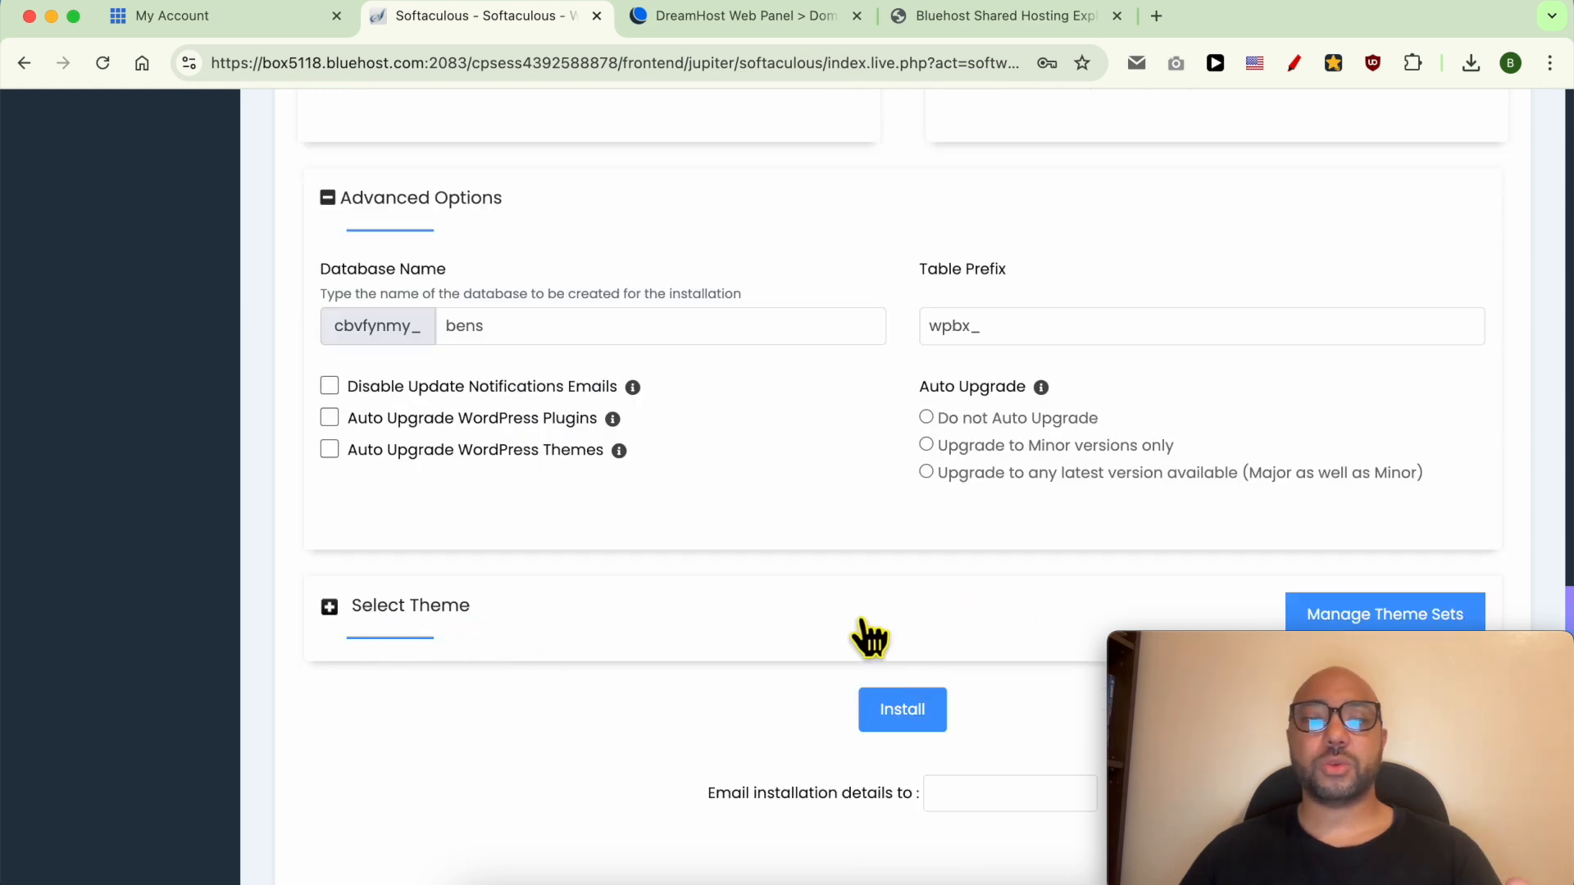
scroll(905, 705, down, 1)
scroll(907, 703, down, 2)
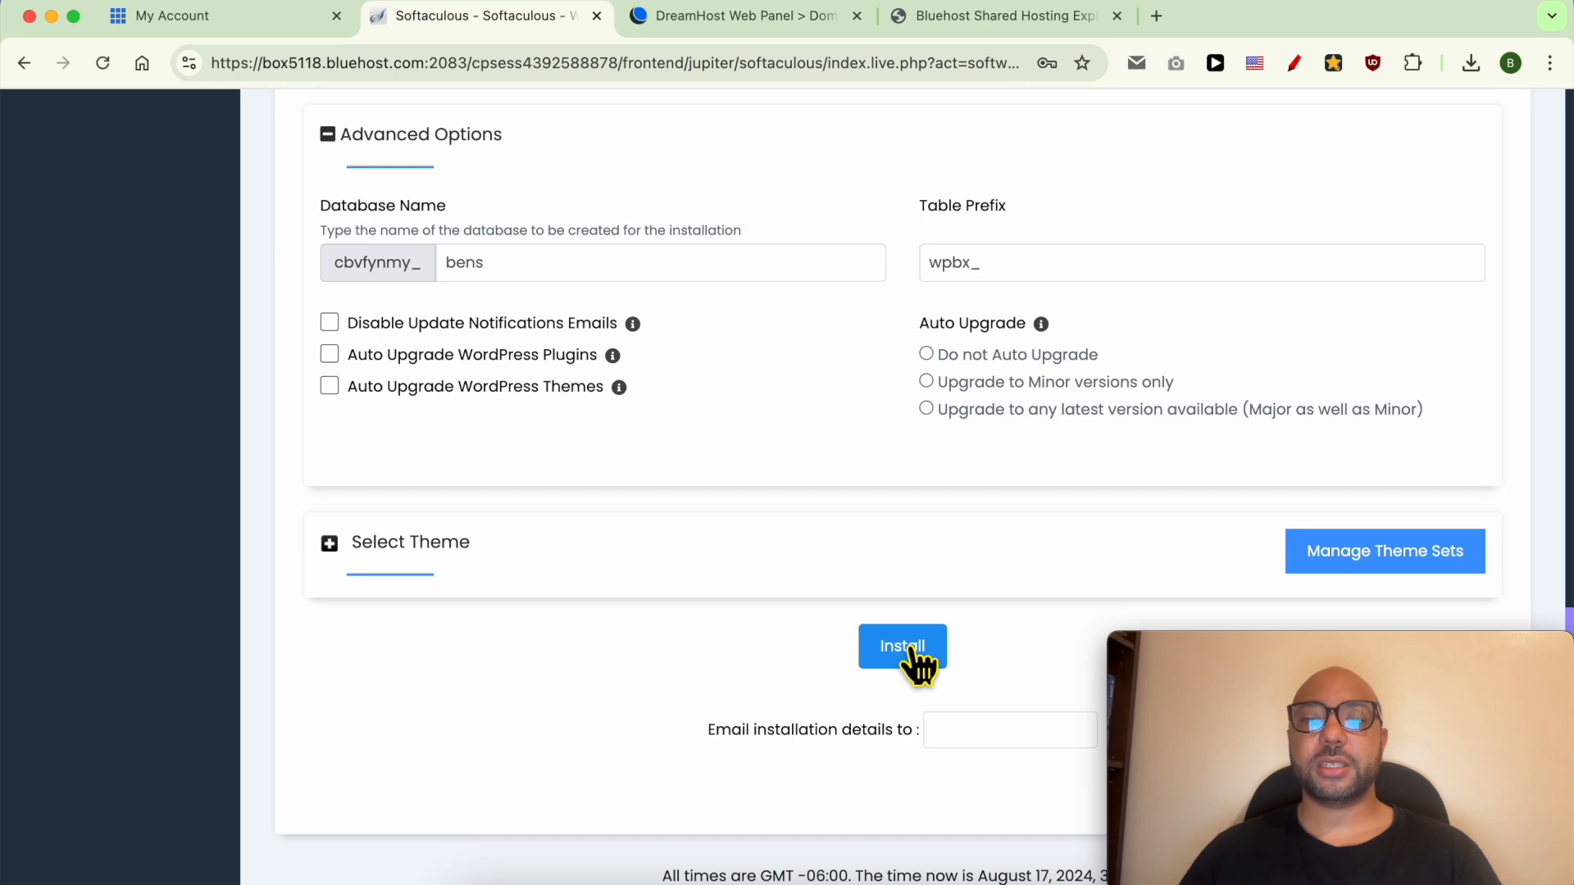
click(909, 647)
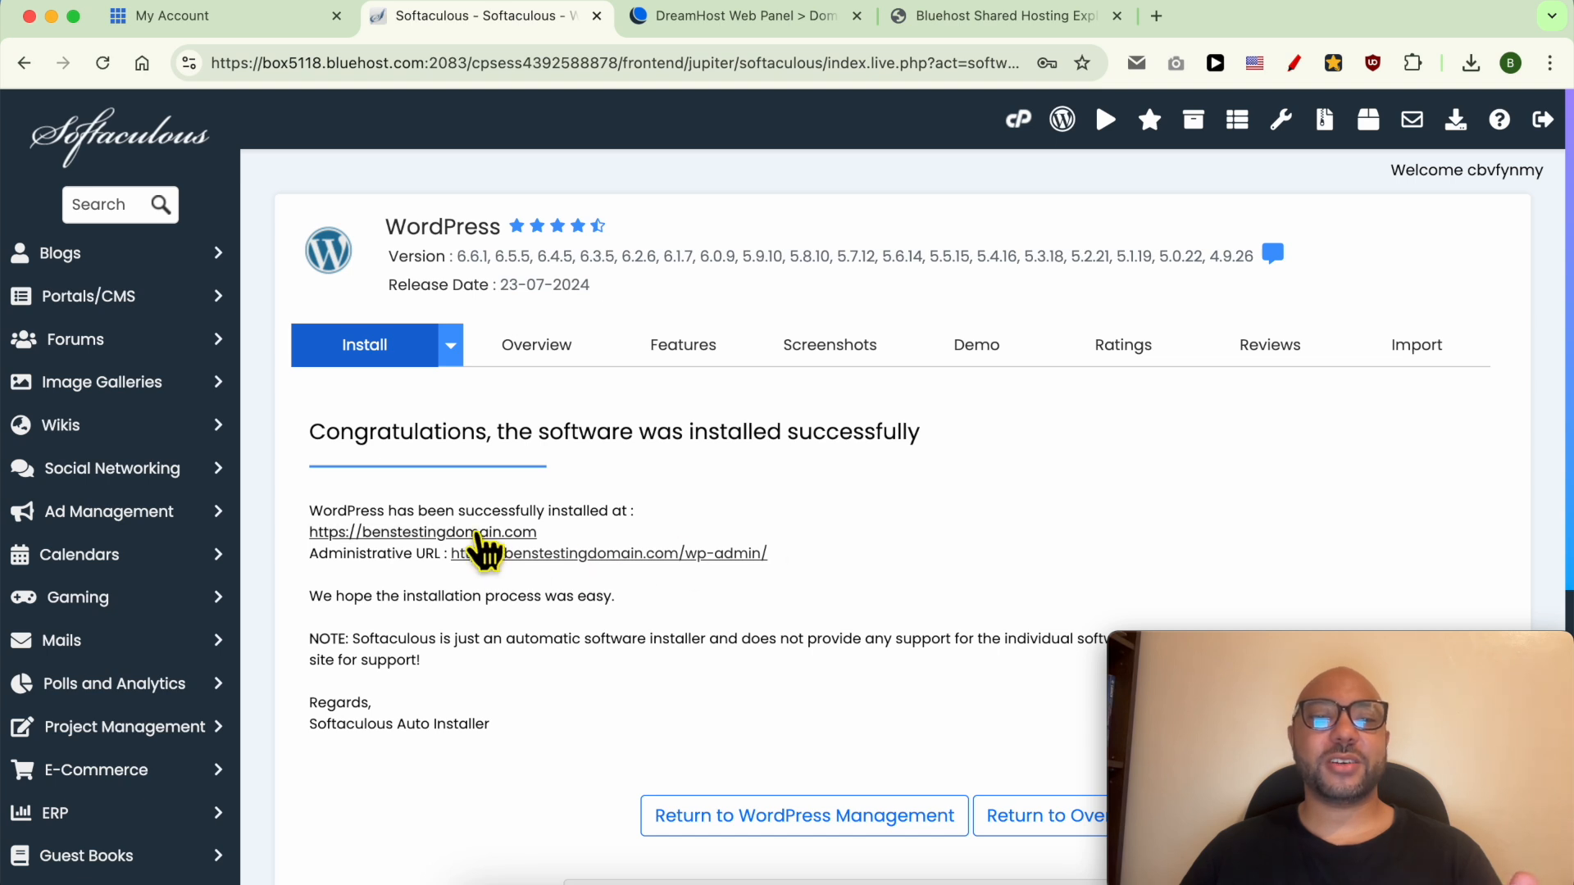
click(472, 535)
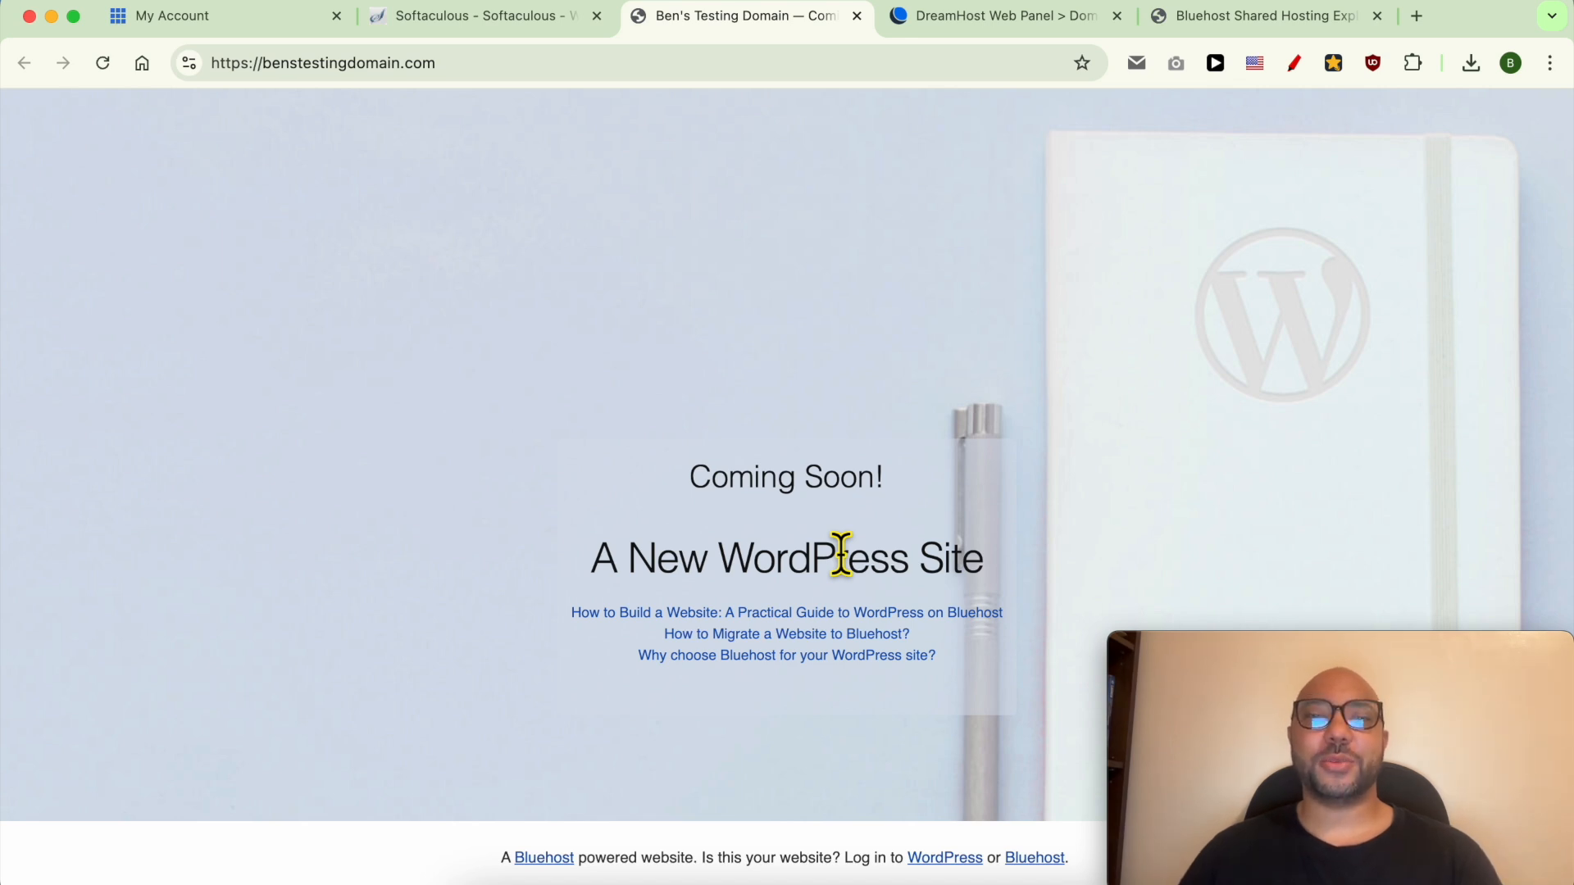
Go to benstestingdomain.com/wp-admin and log in to the WordPress admin.
drag(925, 480, 612, 486)
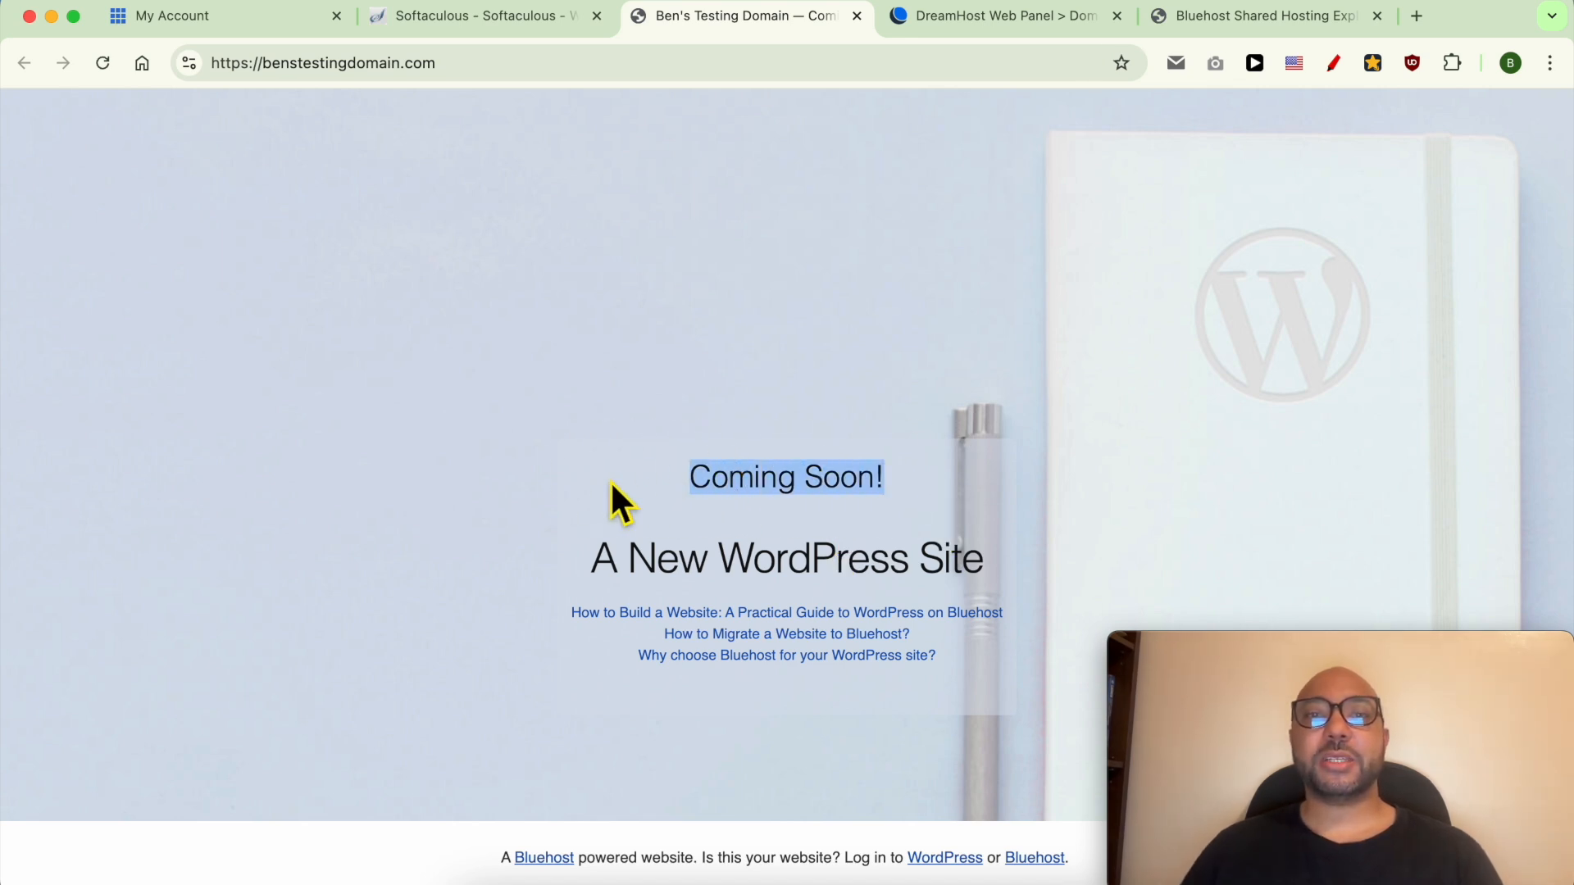
click(549, 82)
click(595, 78)
text(/)
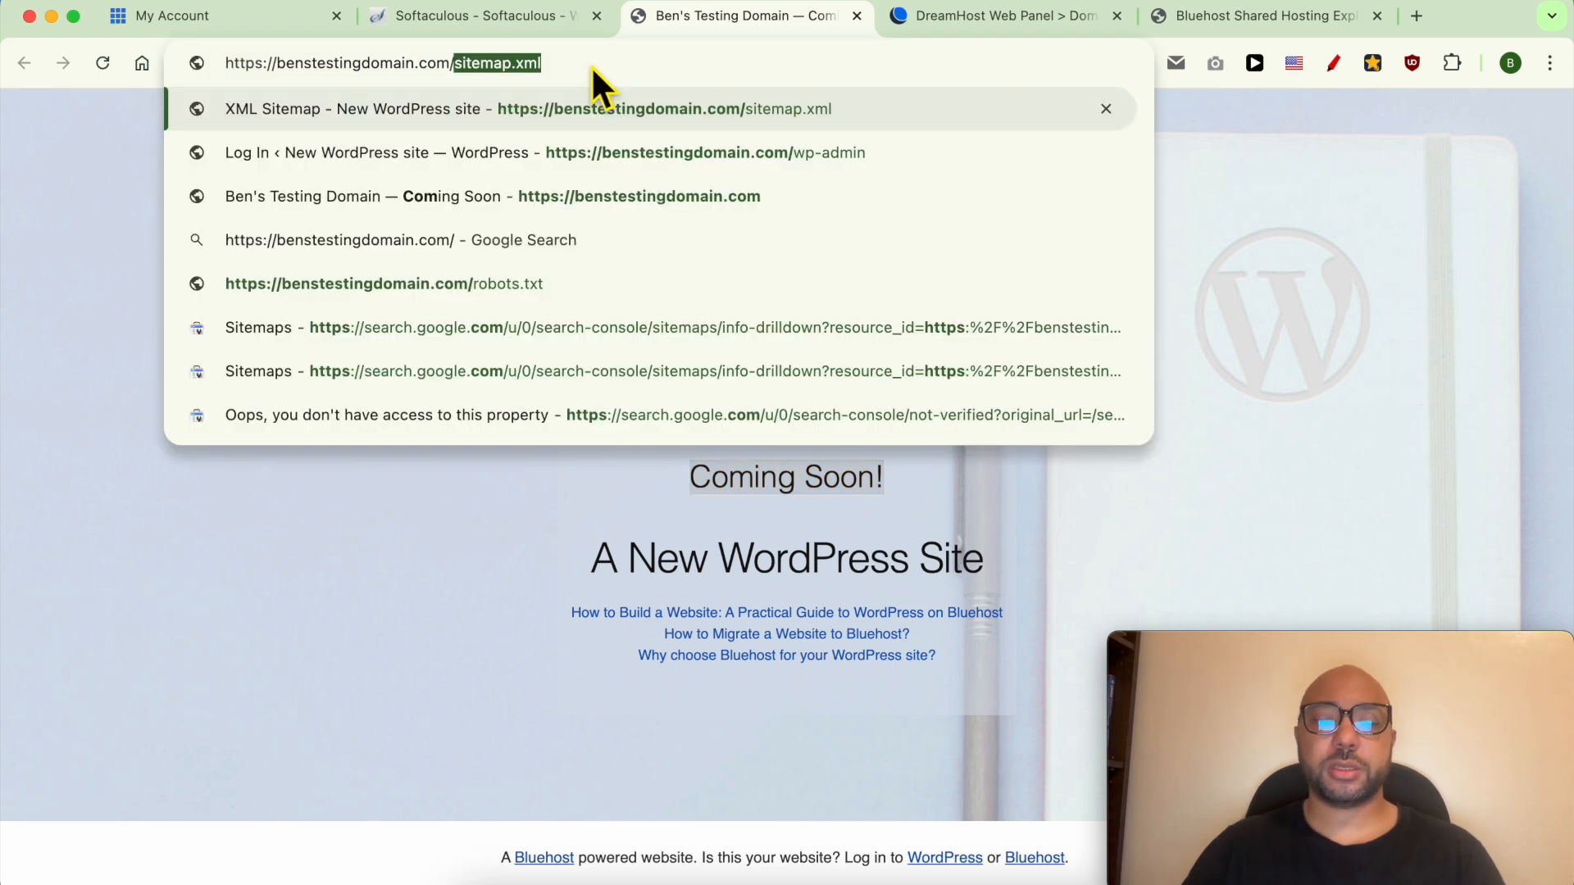
text(wp-admin)
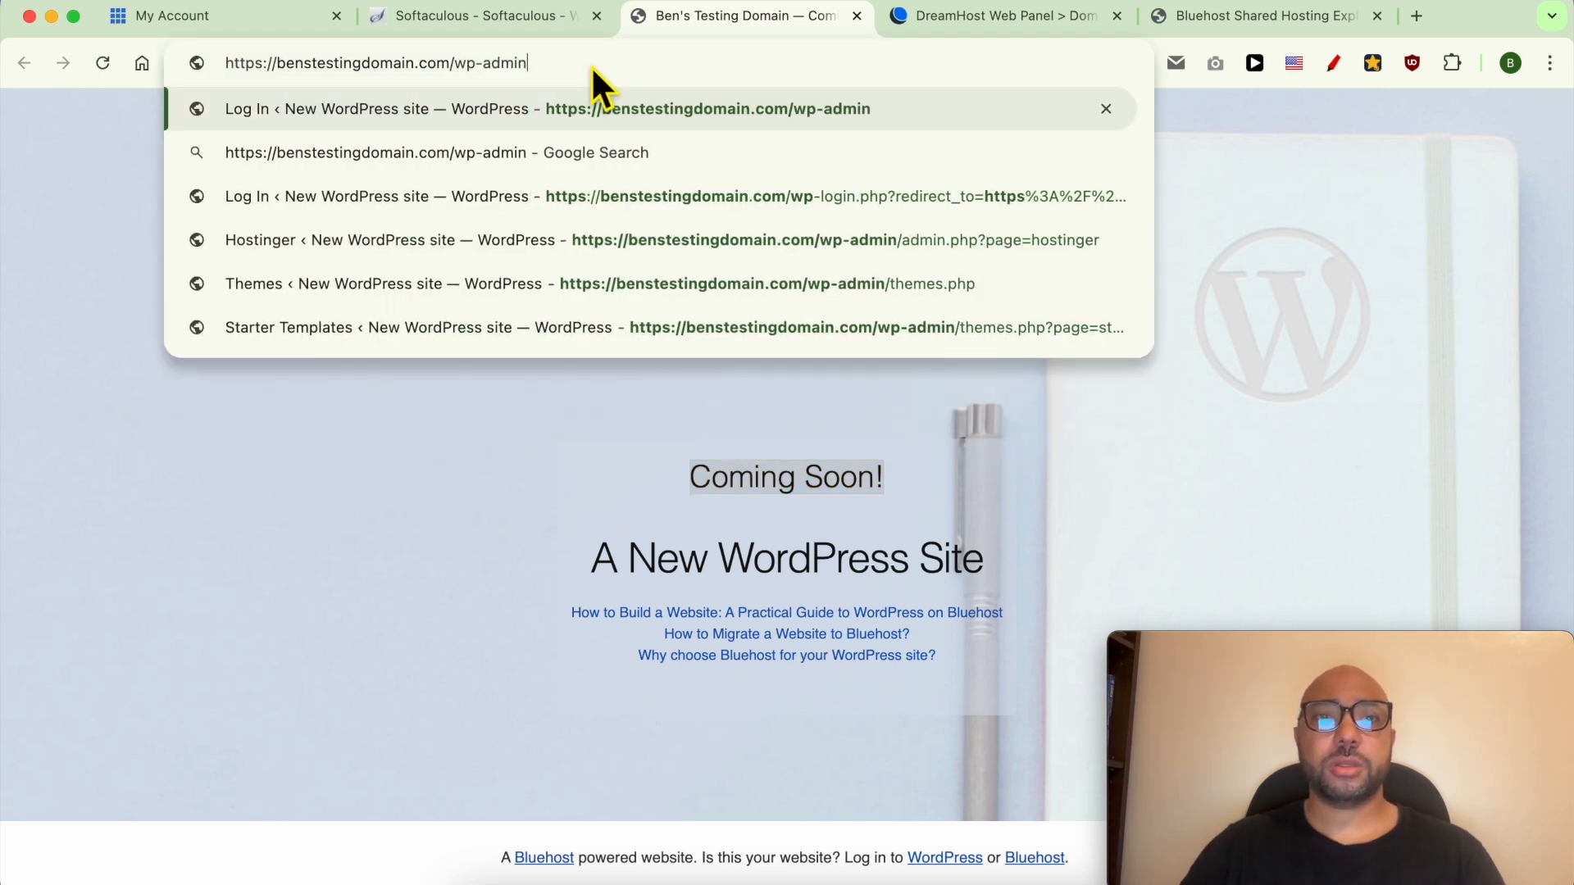
key(Return)
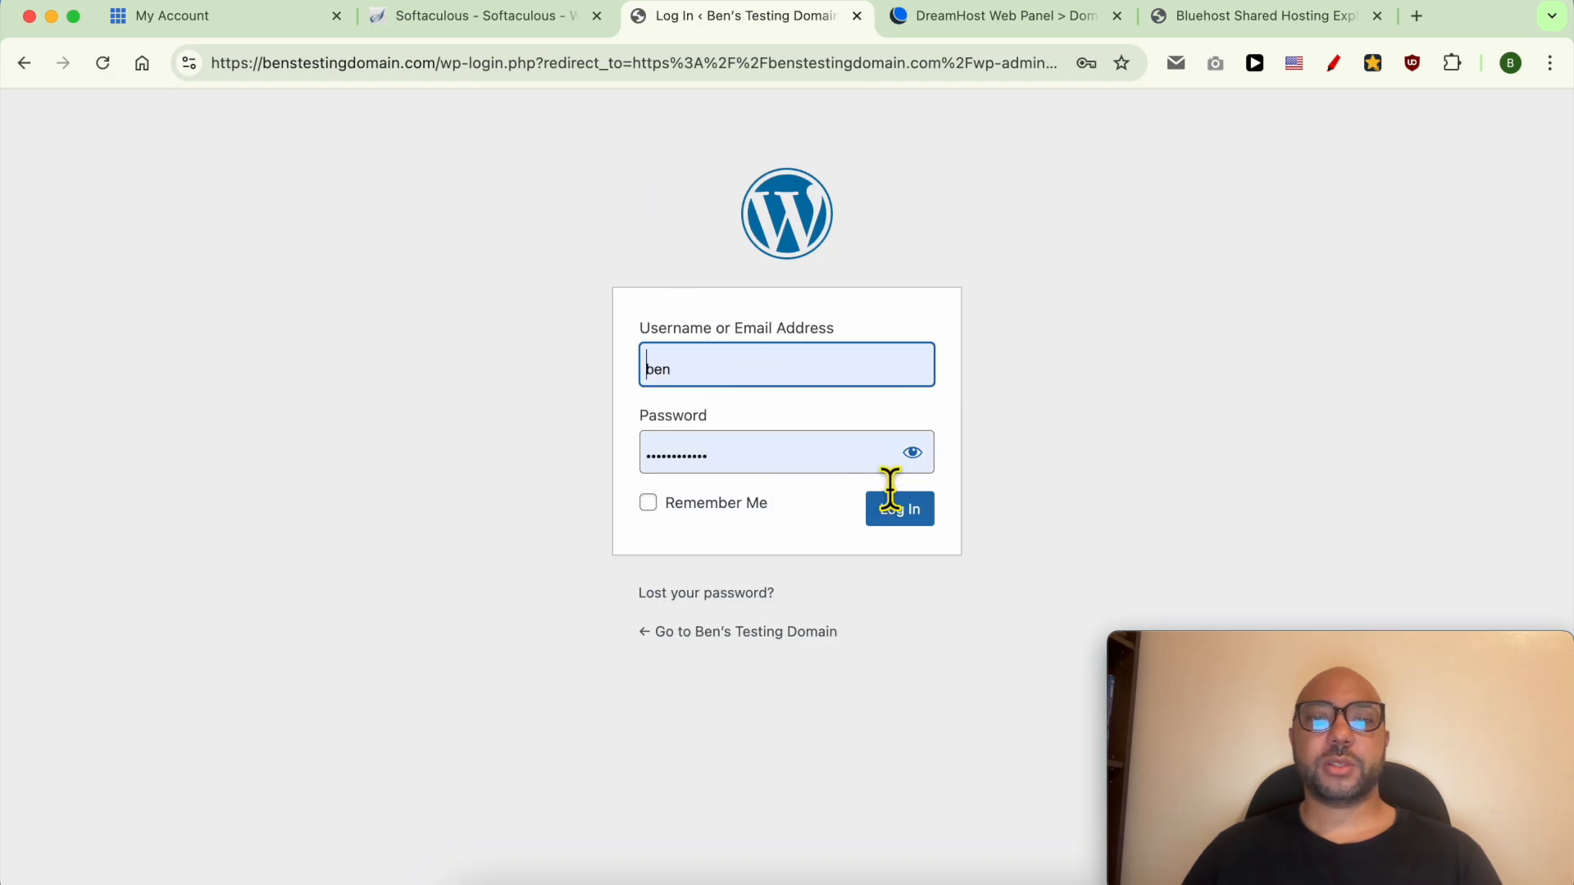
click(900, 510)
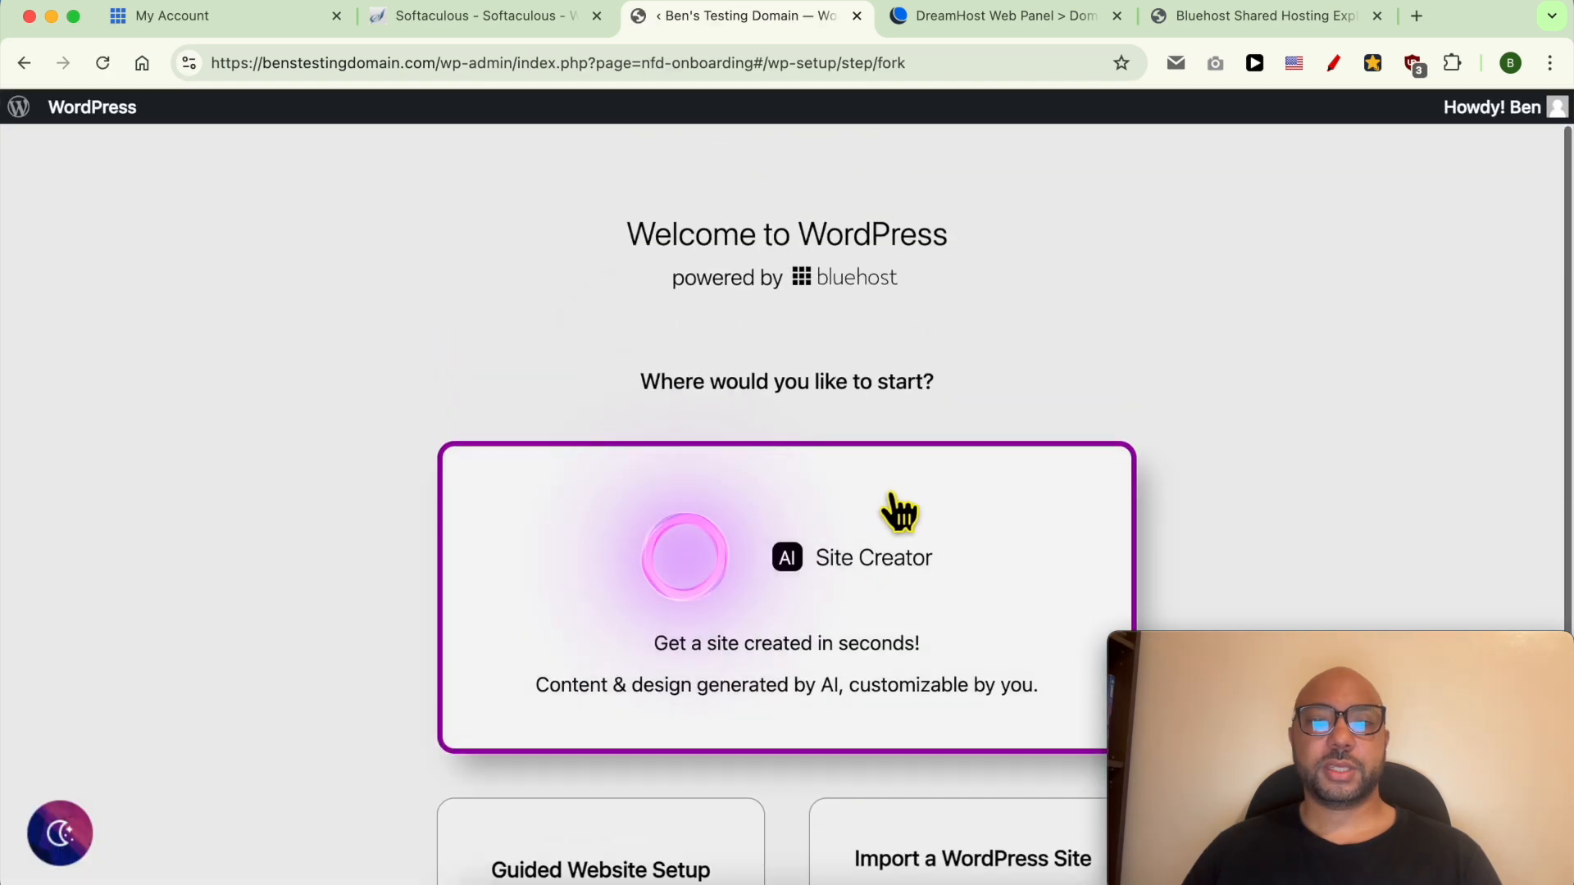
Skip onboarding to the admin dashboard and turn off Coming Soon in Site Status.
scroll(892, 471, down, 3)
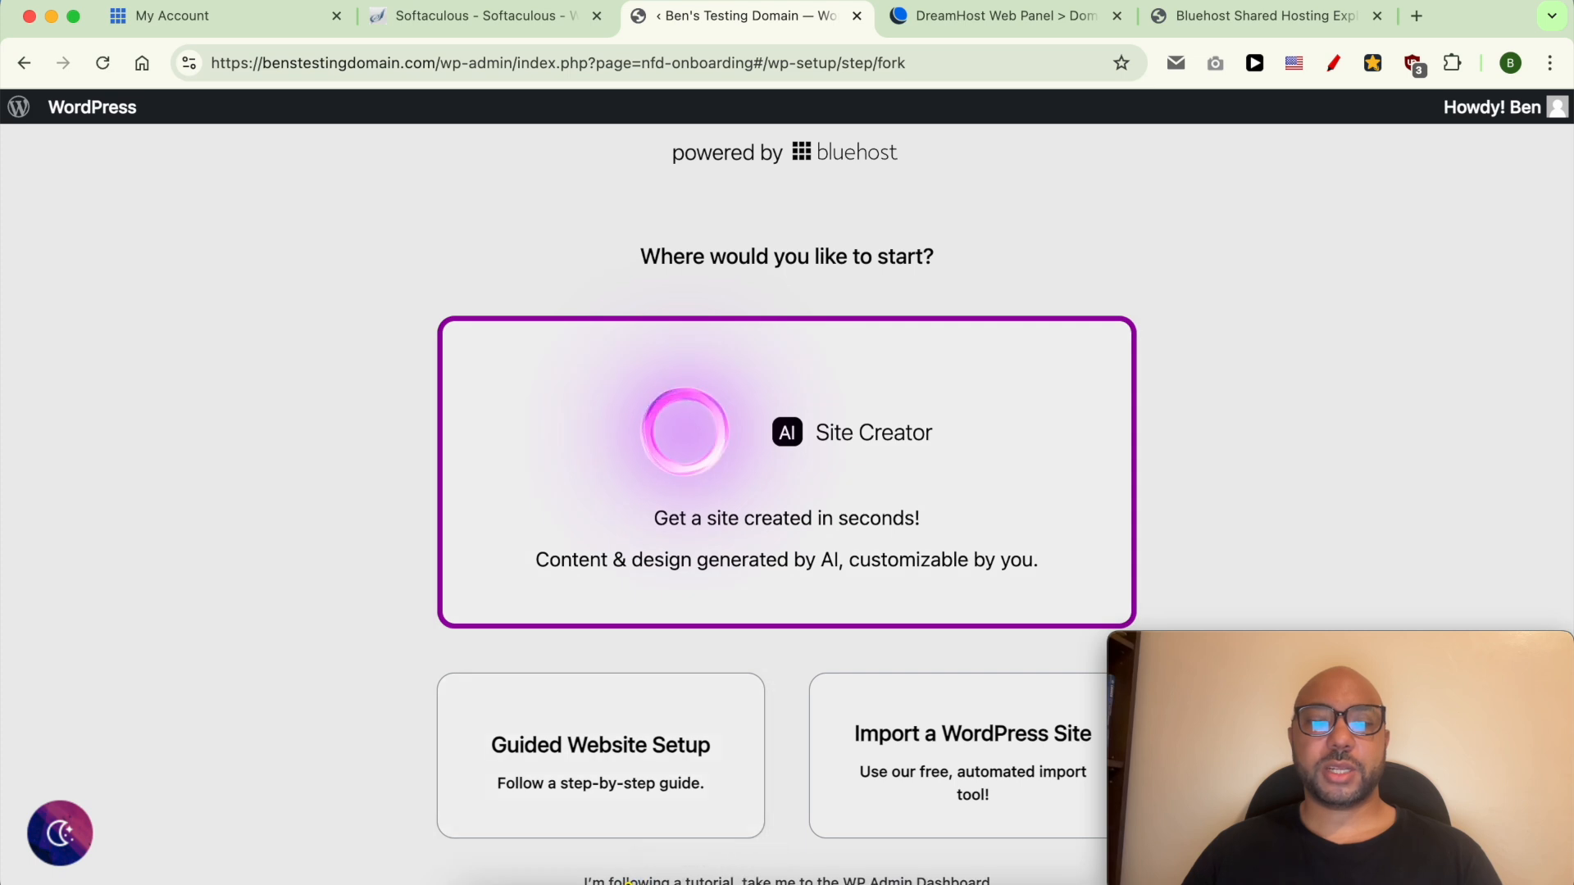
click(682, 881)
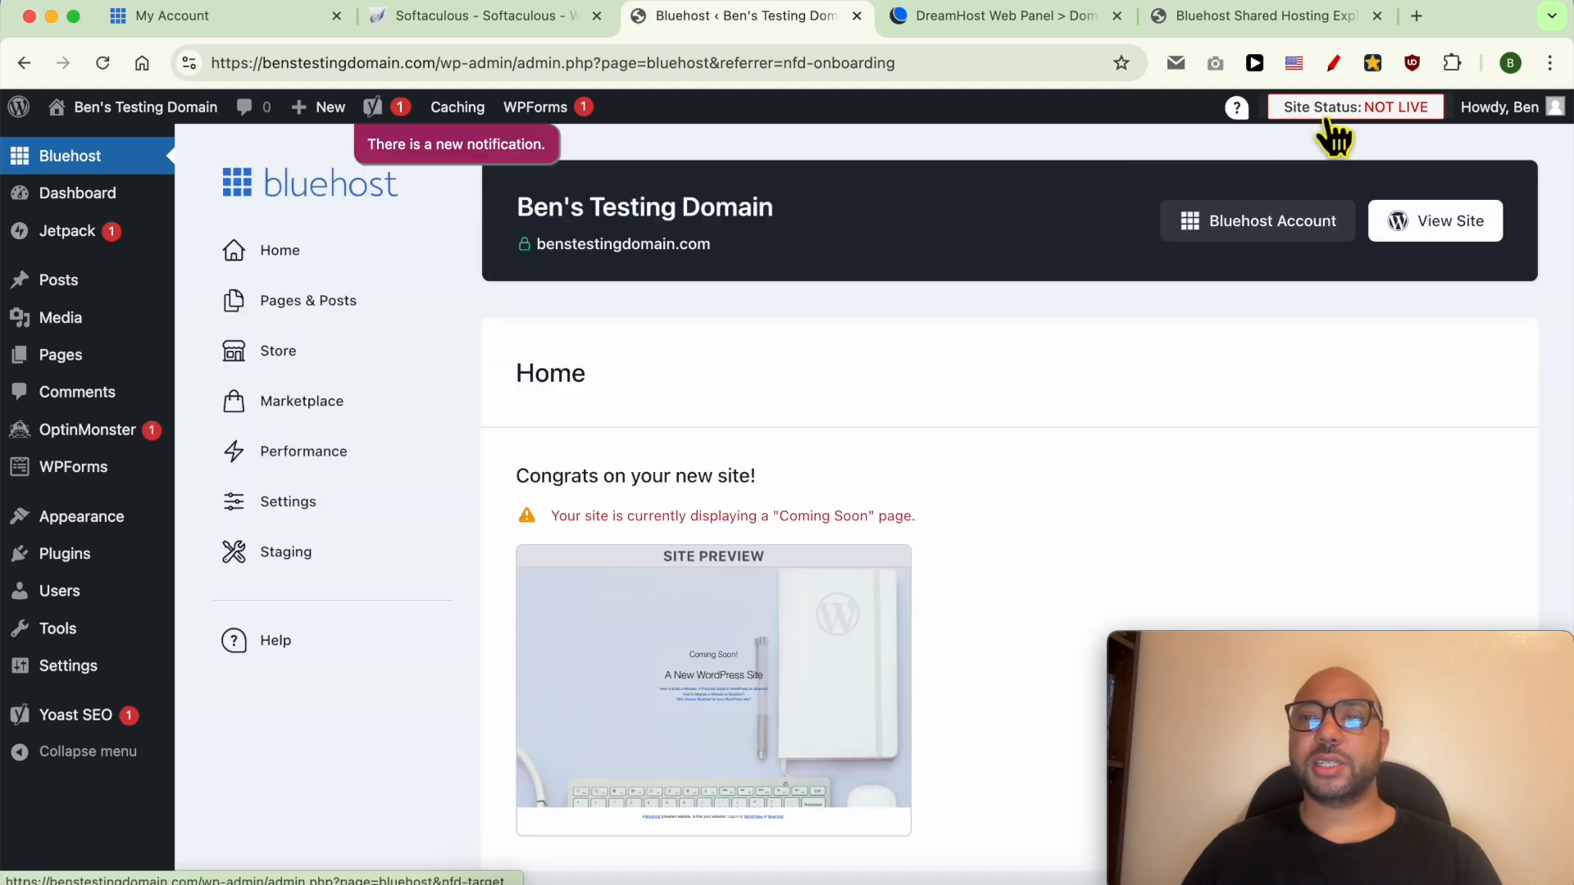
click(1382, 115)
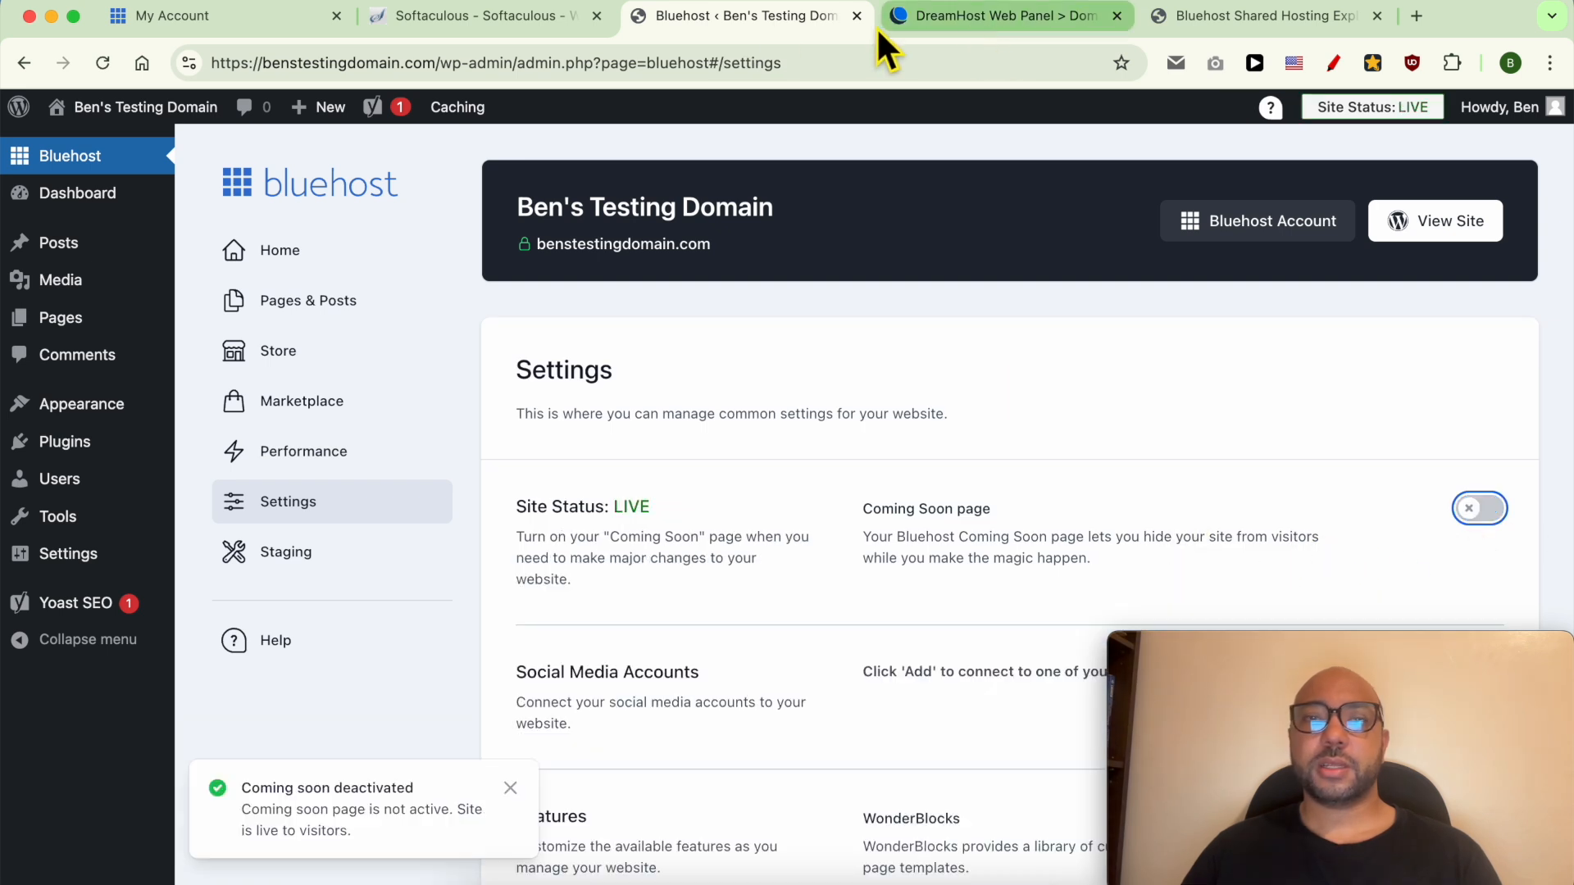
Visit the live site and highlight the 'A commitment to innovation and sustainability' heading and intro.
mouse_move(160, 114)
click(107, 148)
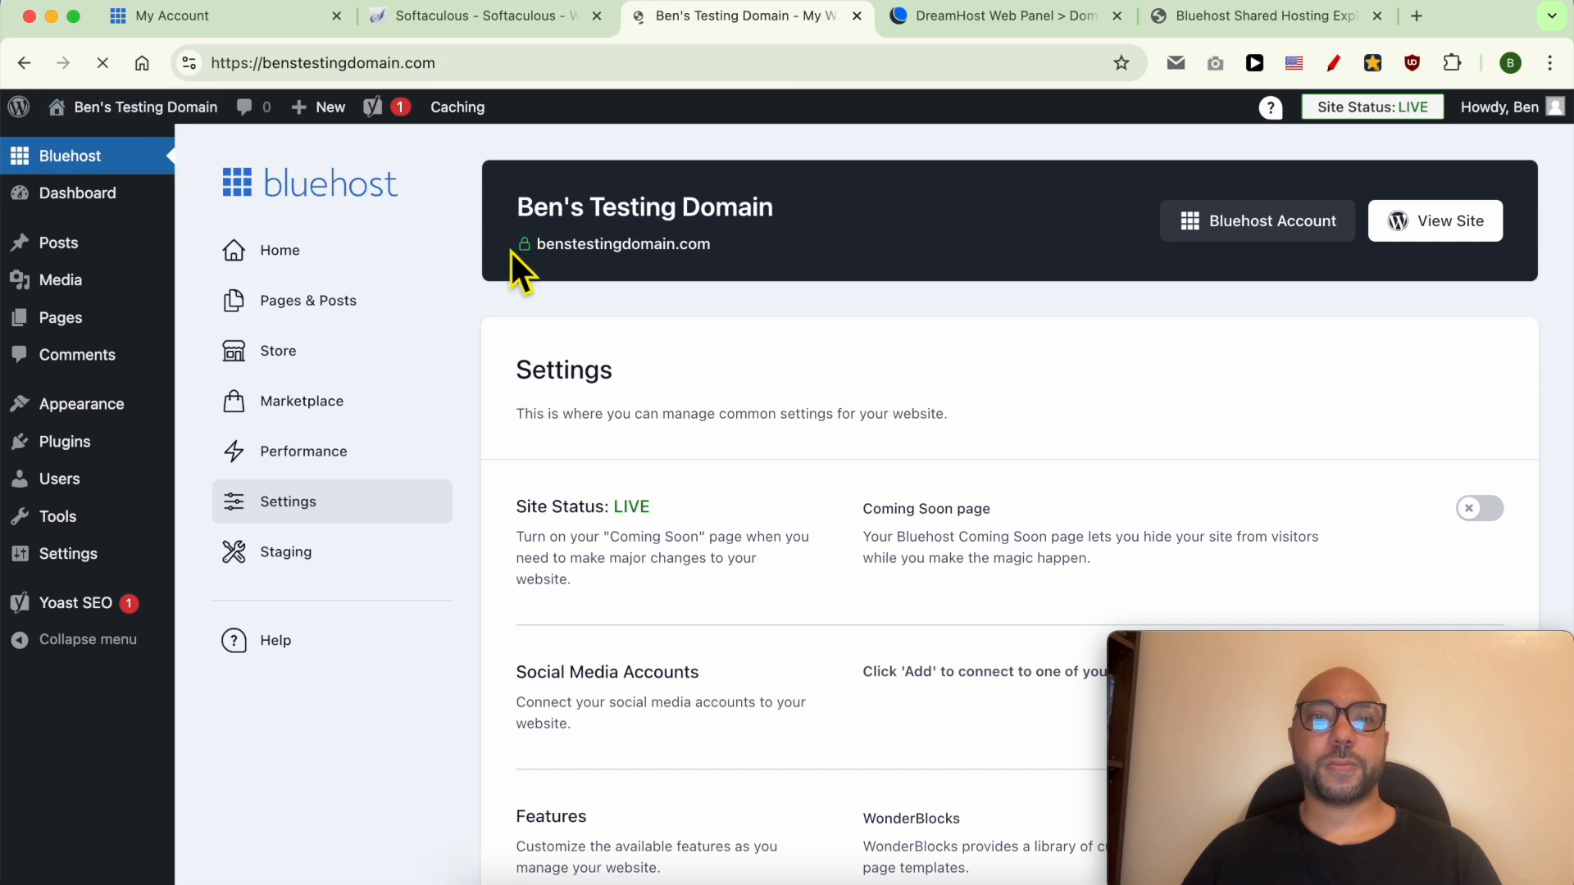
drag(475, 341, 1054, 514)
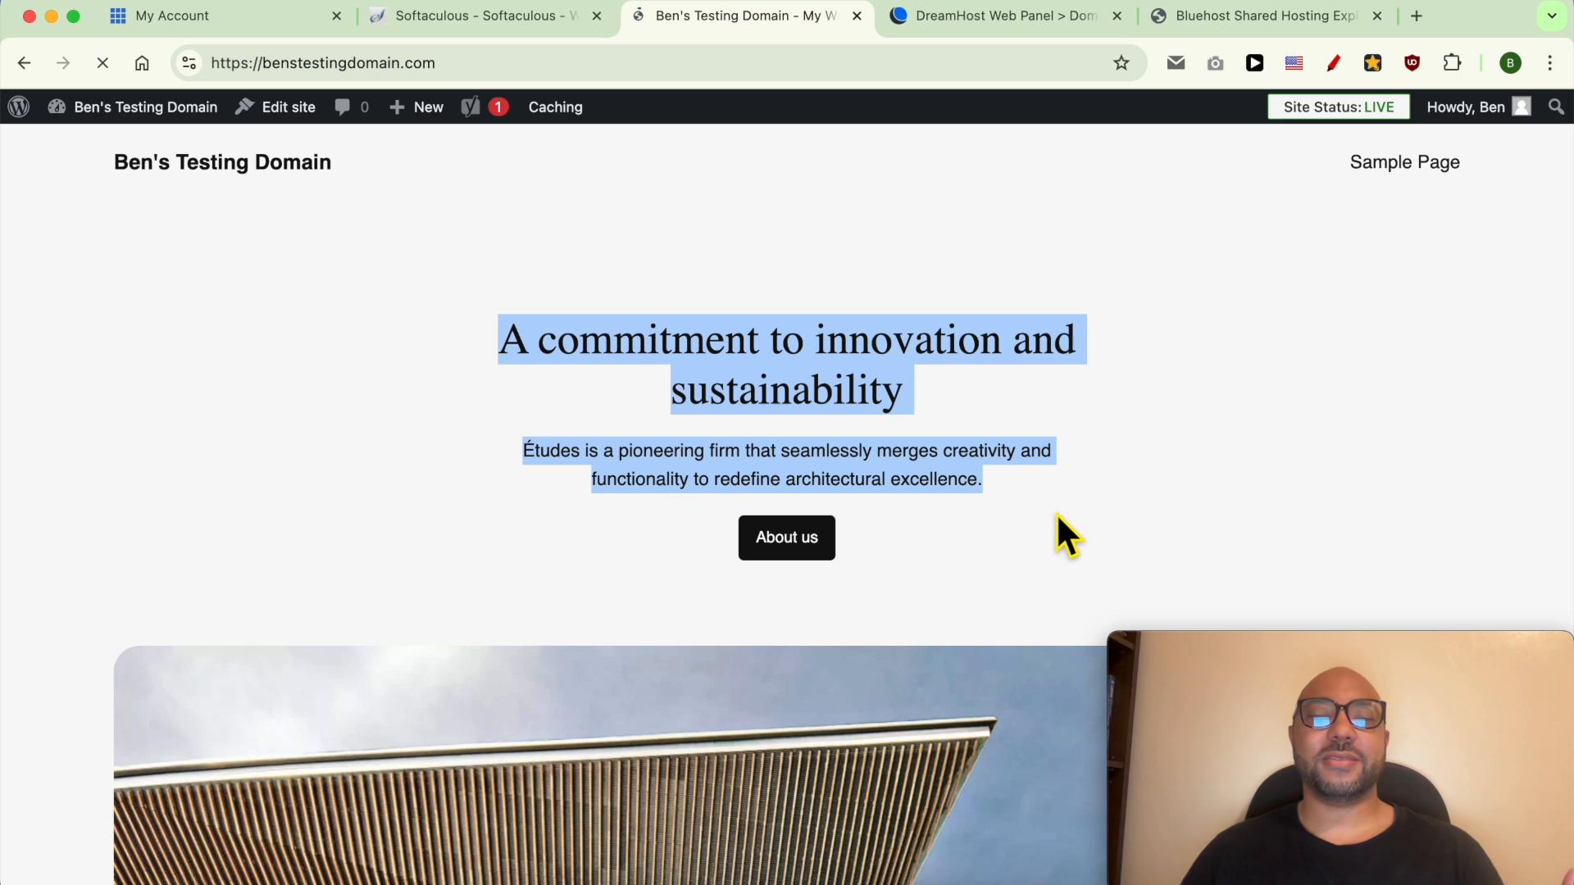
click(1058, 513)
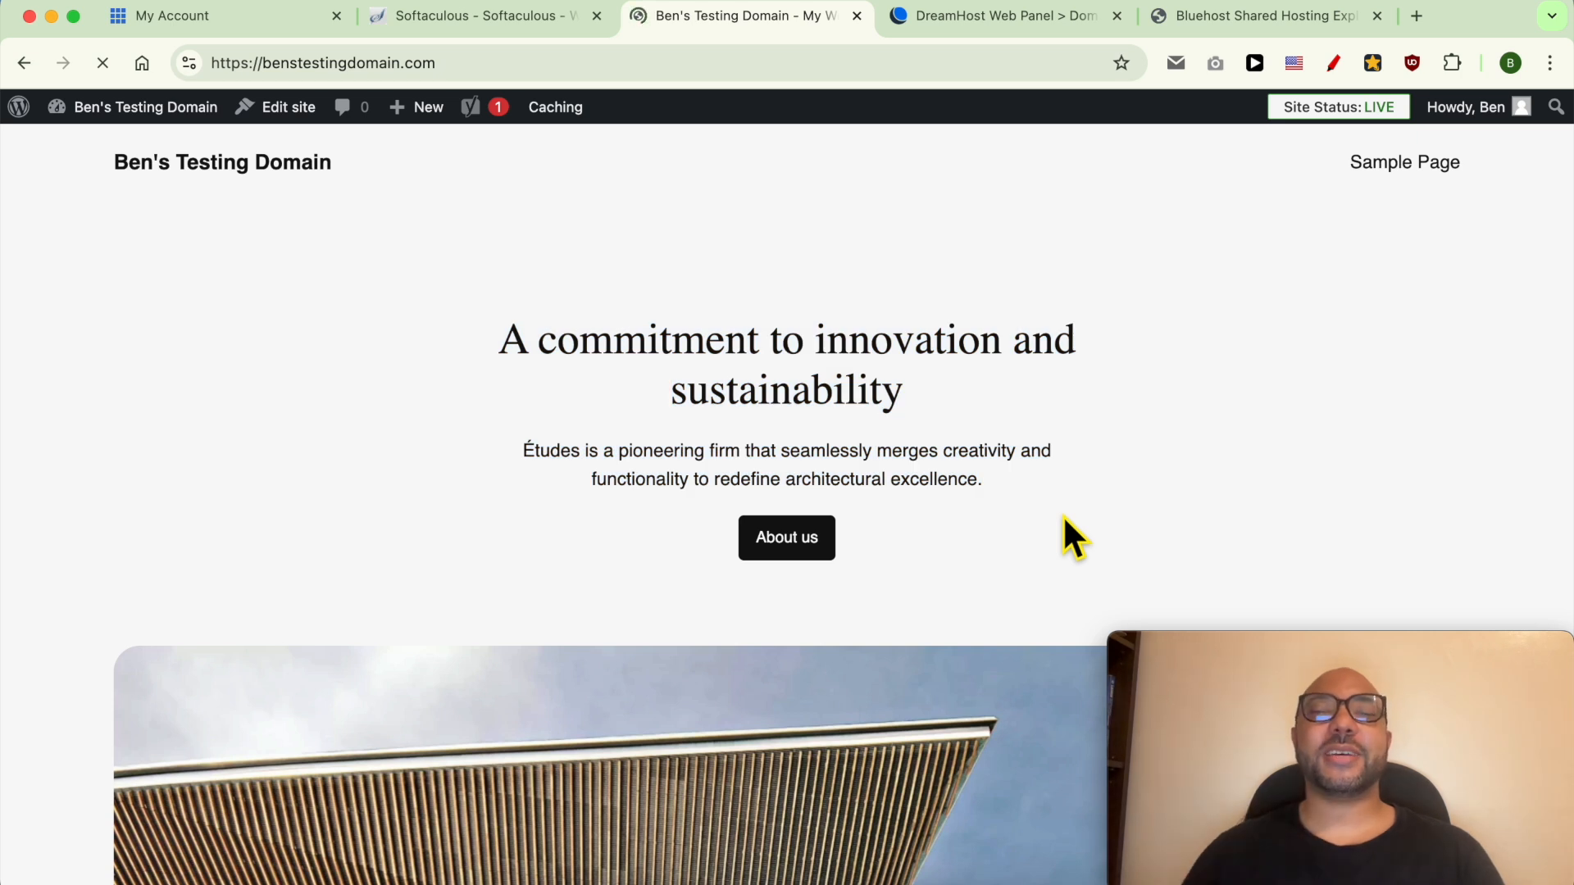